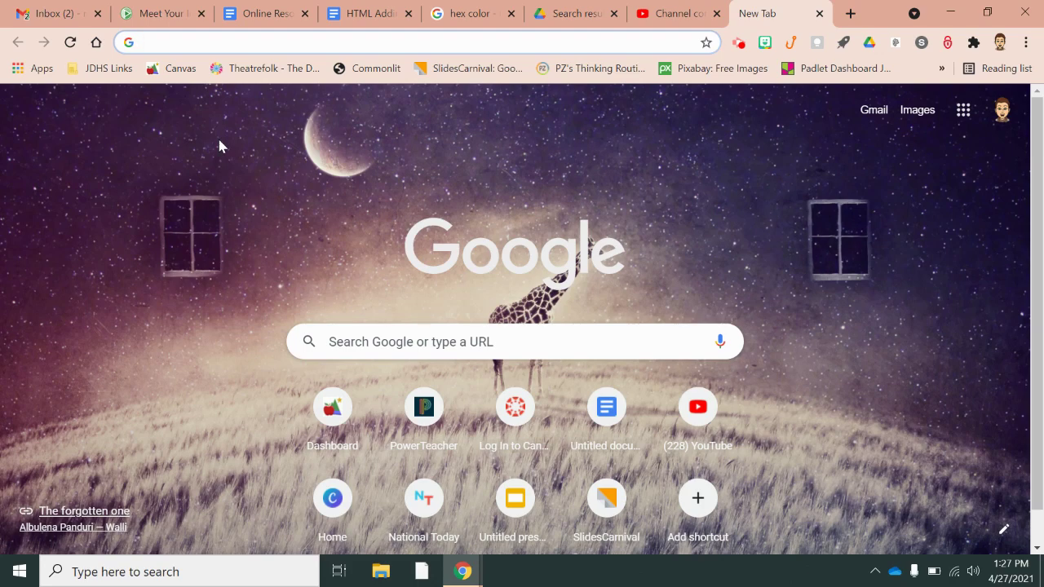
Search the web for 'Google Draw' from Chrome's address bar
type("Google ")
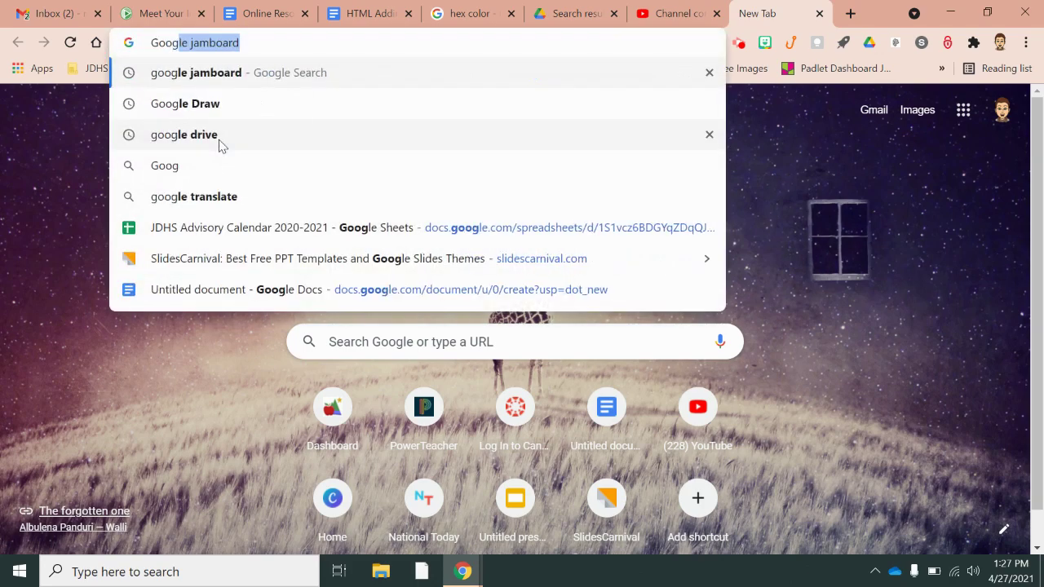
type("draw")
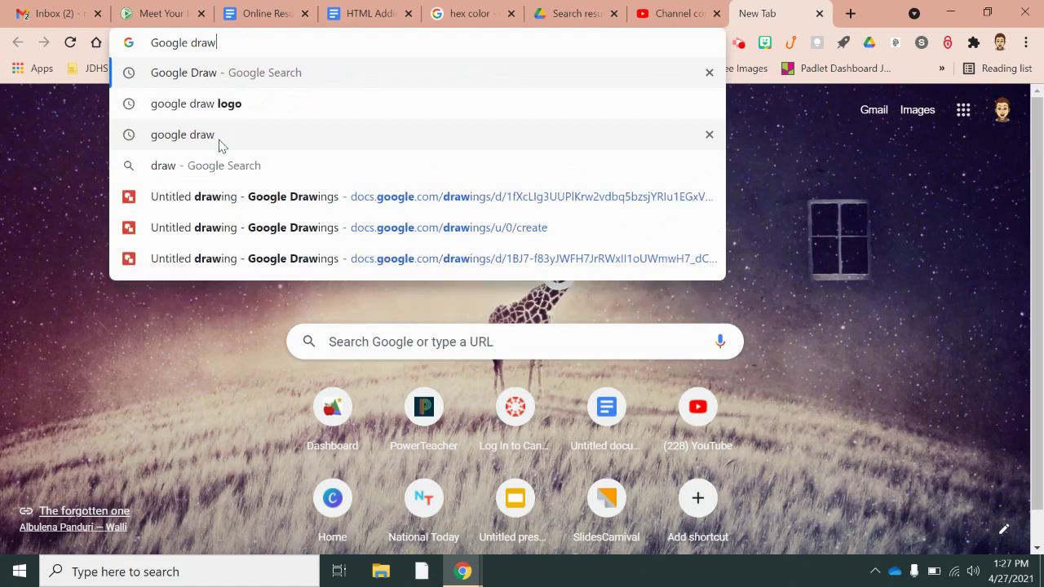
key("Return")
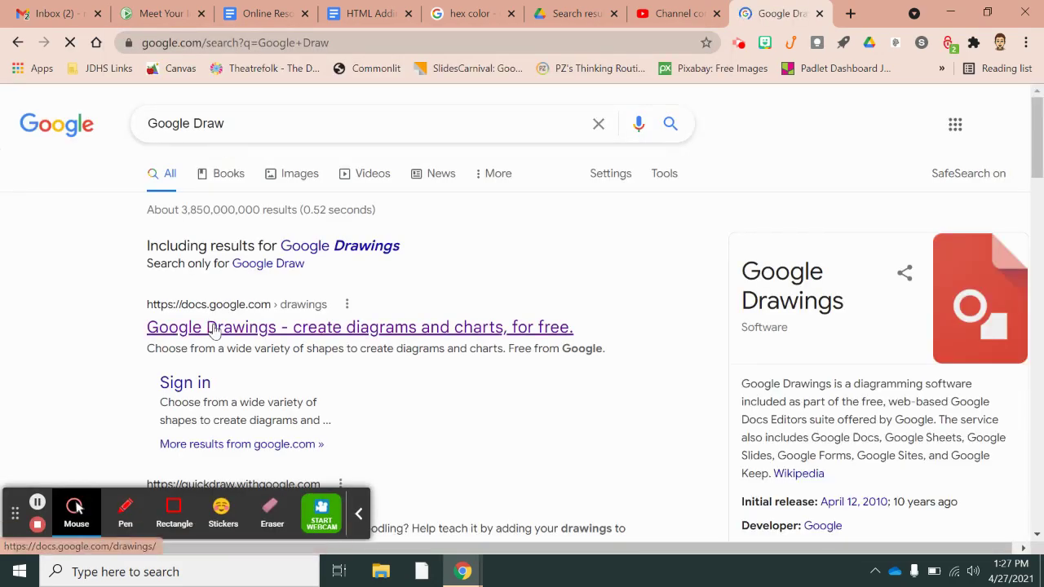
Start a blank drawing and upload the dark depositphotos smoke photo from the desktop
left_click(214, 328)
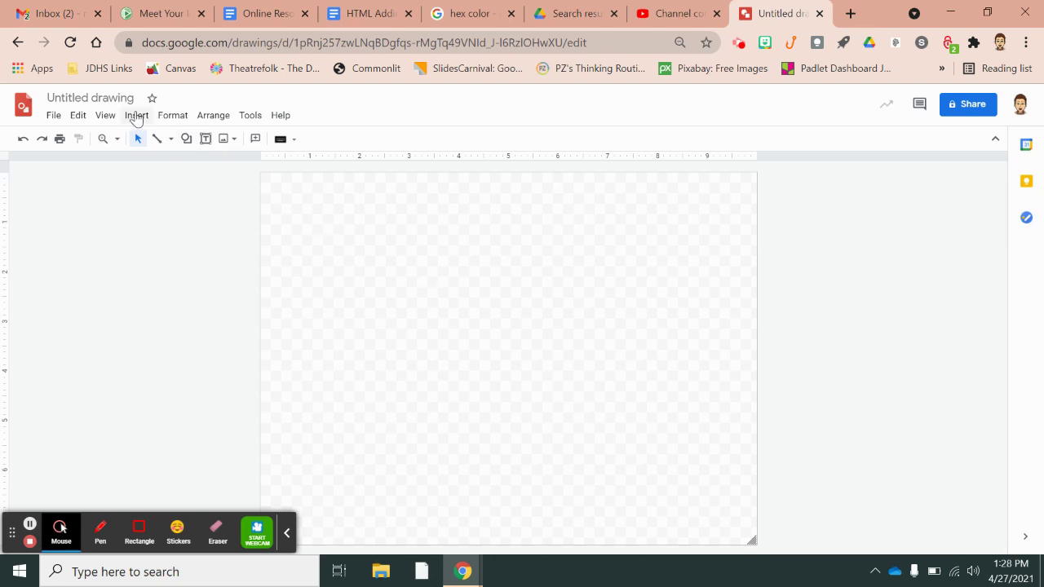
left_click(136, 118)
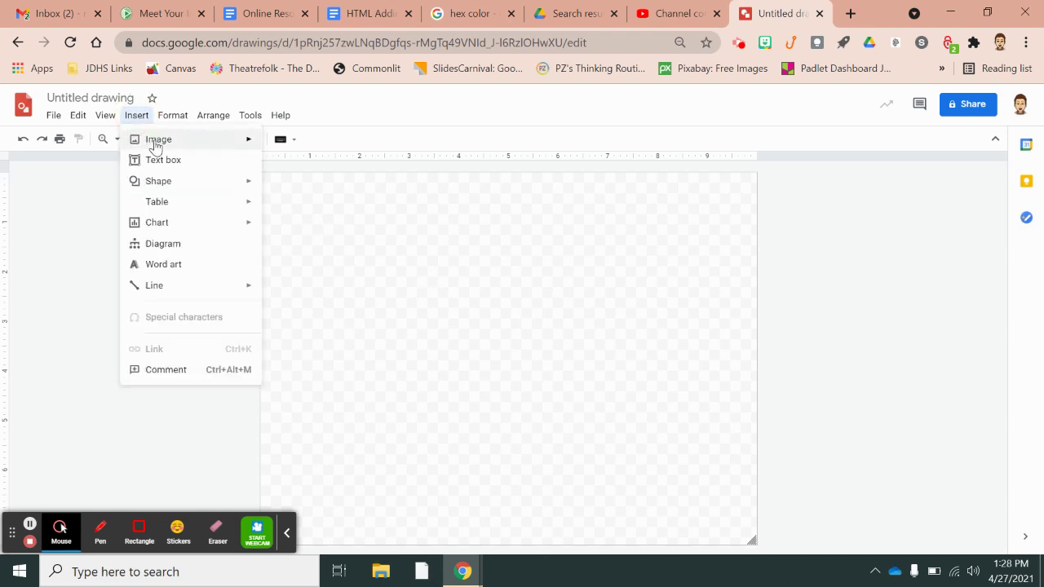
mouse_move(155, 145)
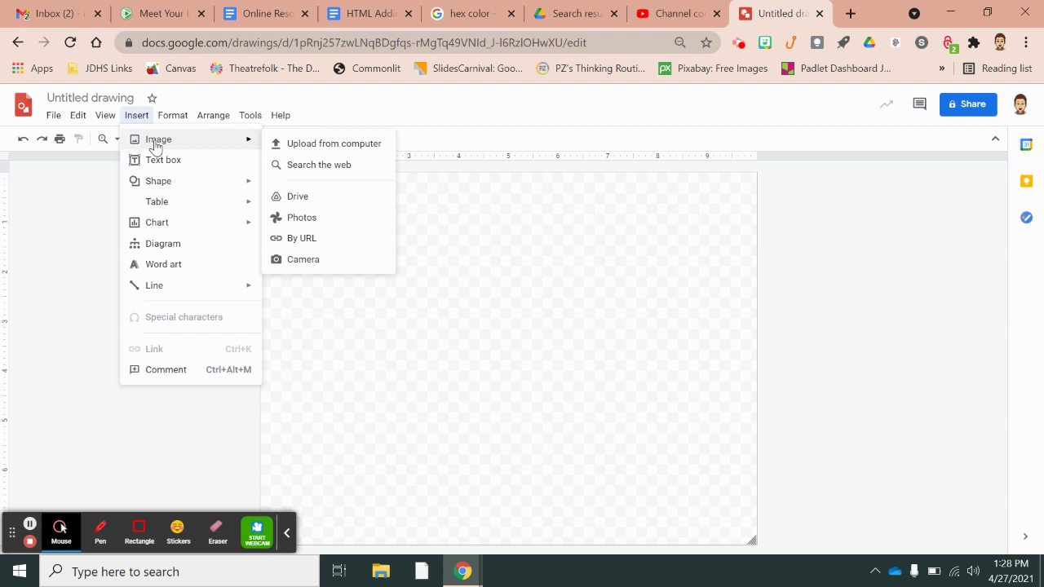
left_click(295, 145)
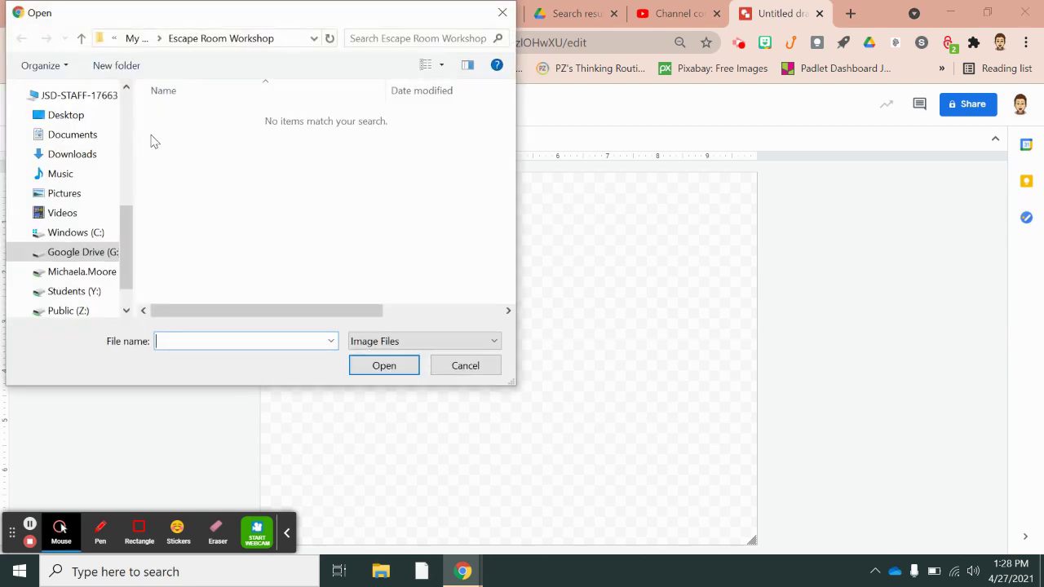
left_click(69, 118)
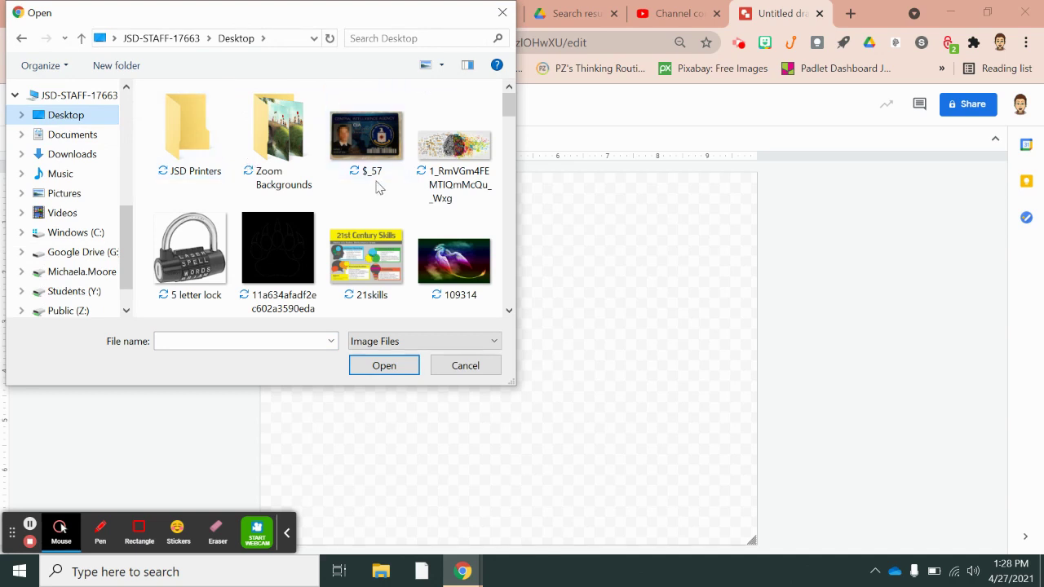
scroll(378, 187, "down", 3)
scroll(377, 186, "down", 1)
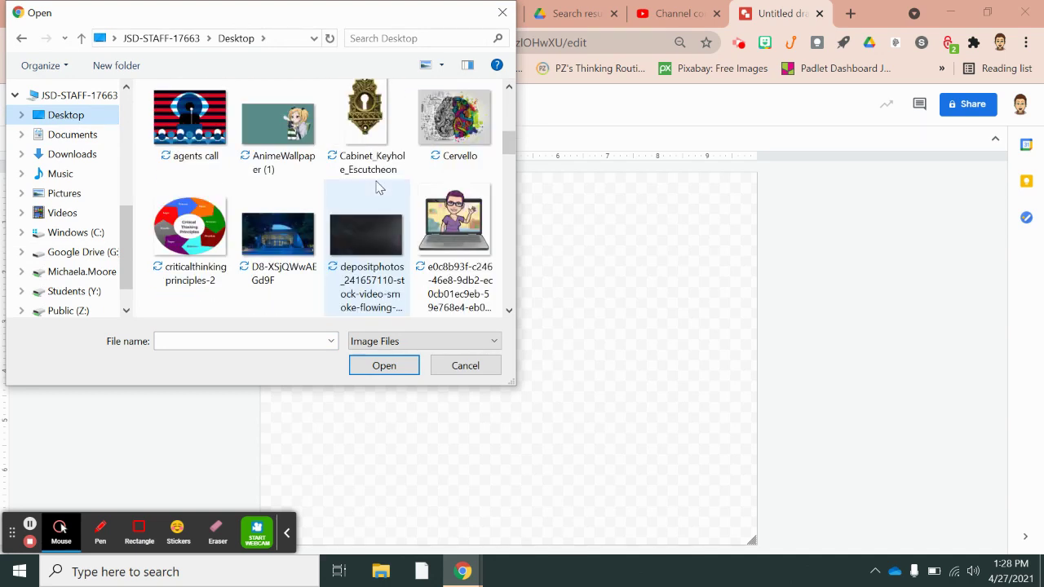
left_click(384, 236)
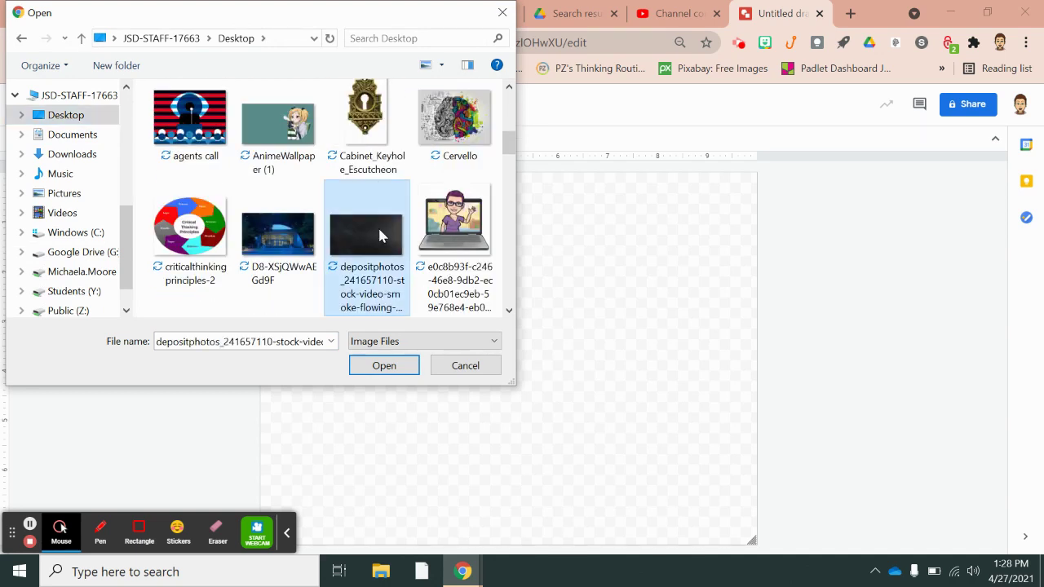
left_click(399, 367)
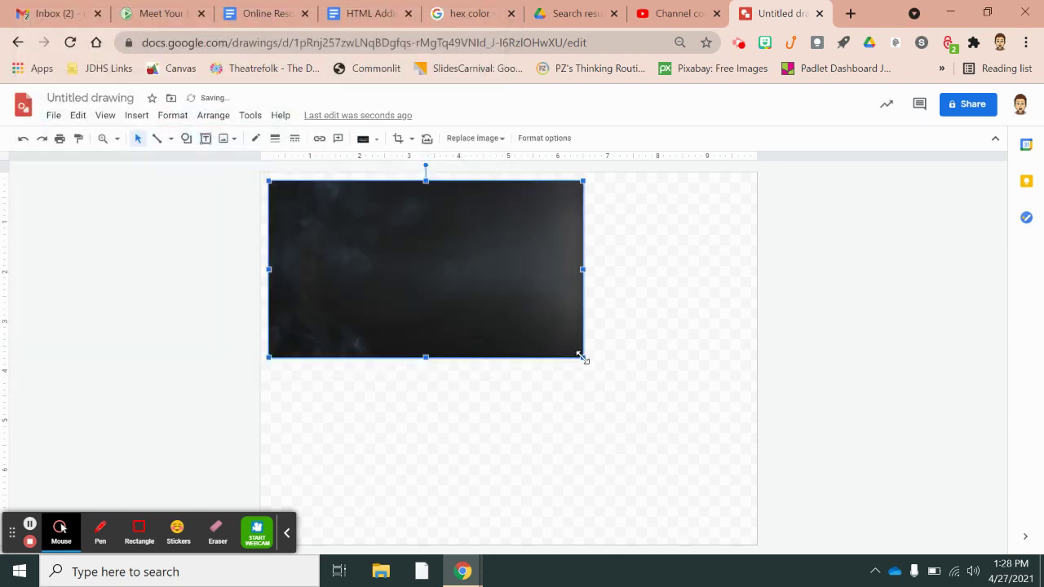
Enlarge the smoke photo to span the page width and align it flush with the top
left_click_drag(582, 356, 747, 455)
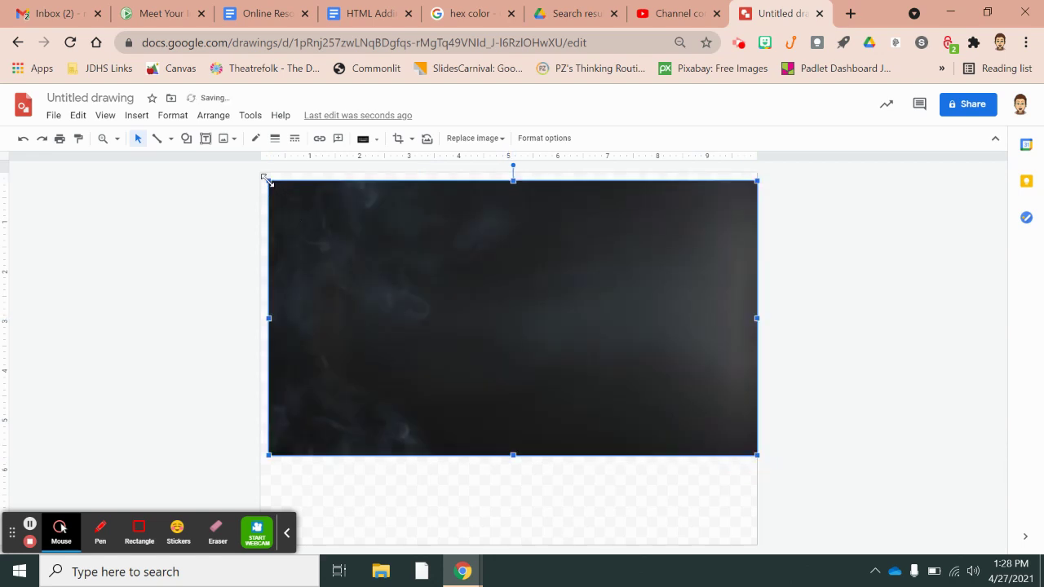
mouse_move(268, 180)
left_mouse_down()
mouse_move(255, 169)
mouse_move(265, 175)
left_mouse_up()
left_click_drag(314, 211, 314, 207)
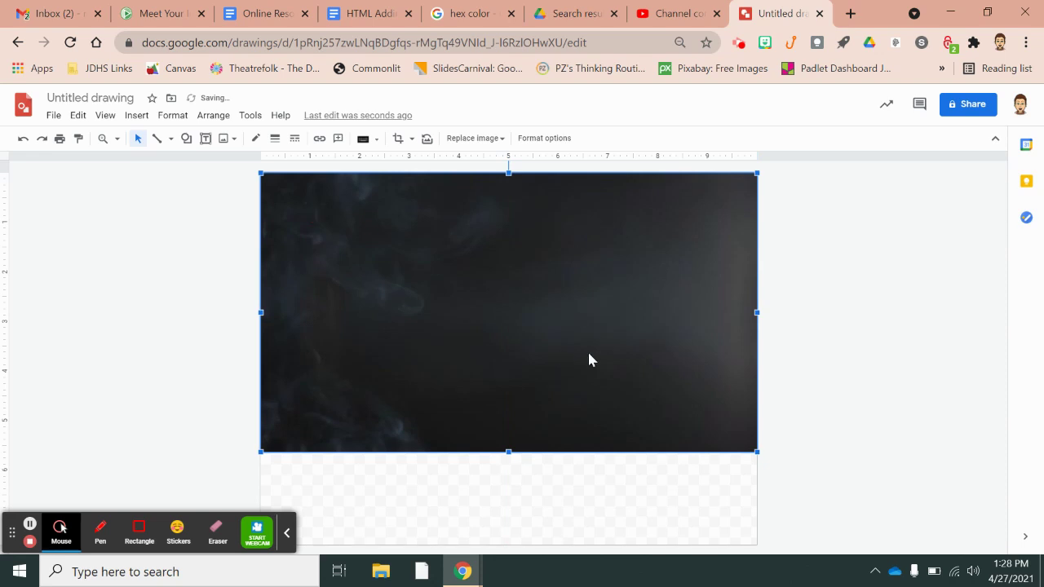
Deselect the photo and bring up the Insert > Table grid picker
left_click(597, 494)
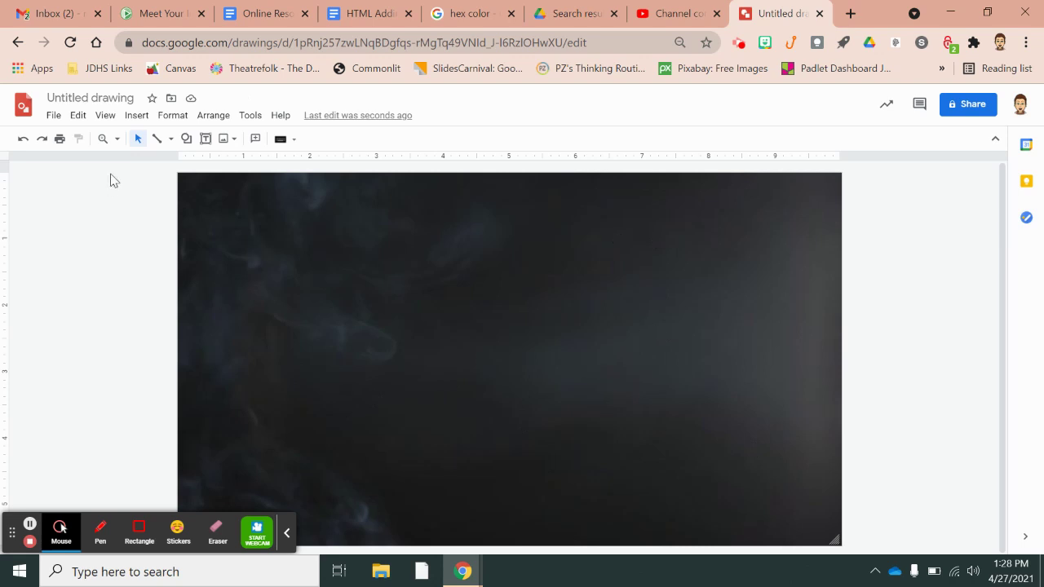
left_click(137, 117)
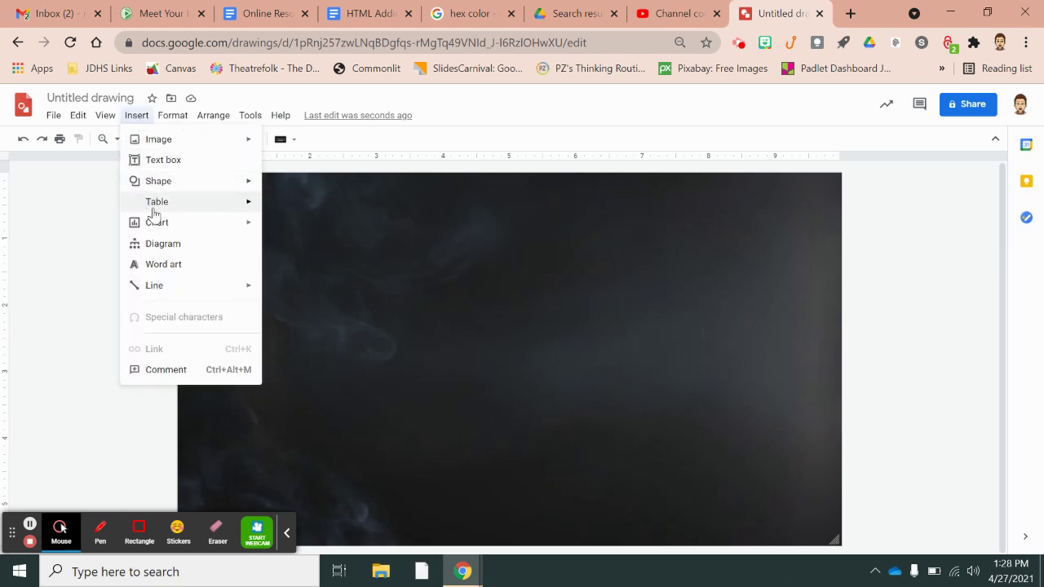
mouse_move(154, 208)
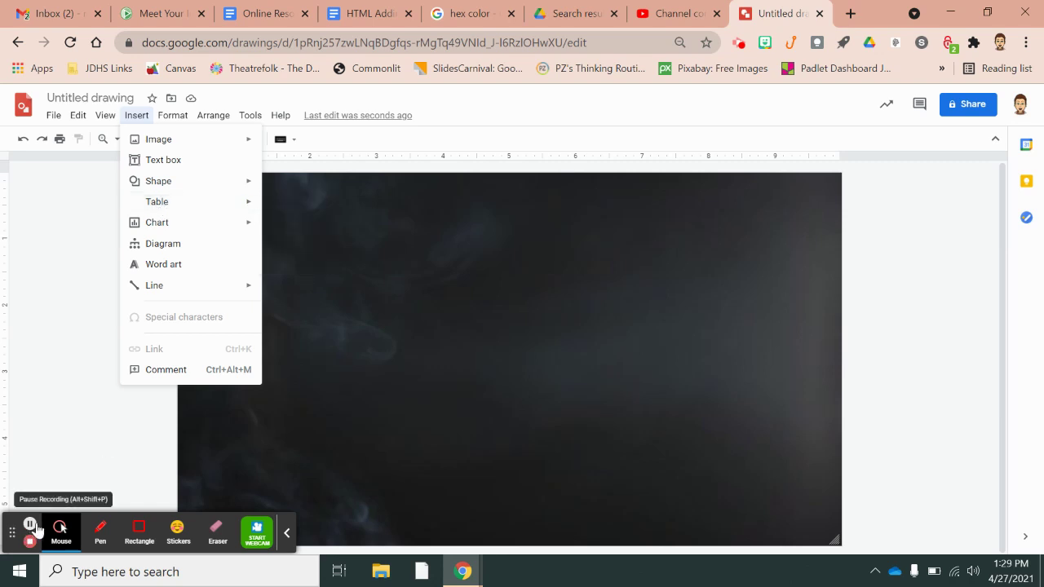
left_click(30, 524)
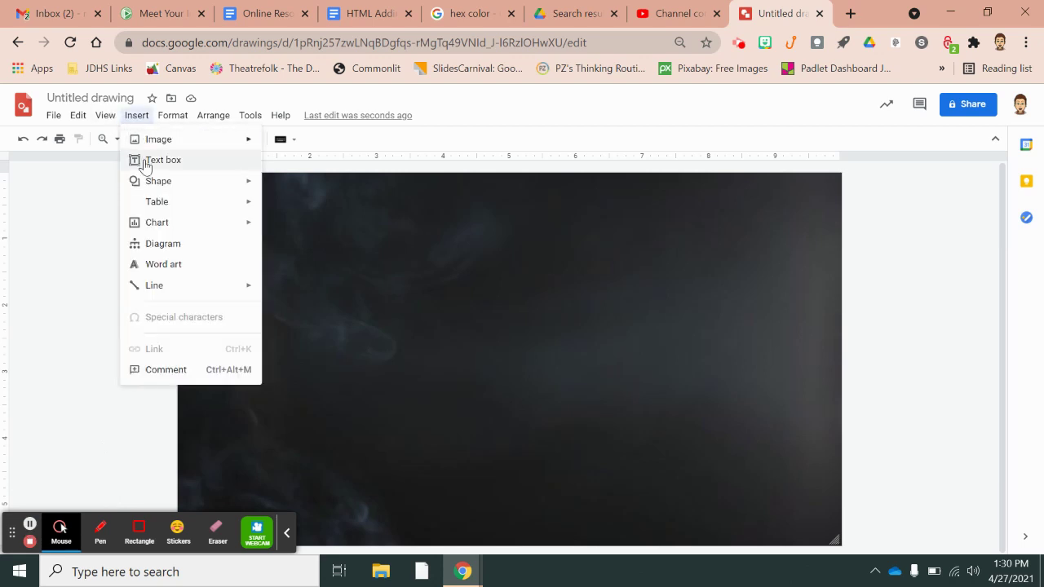
mouse_move(170, 204)
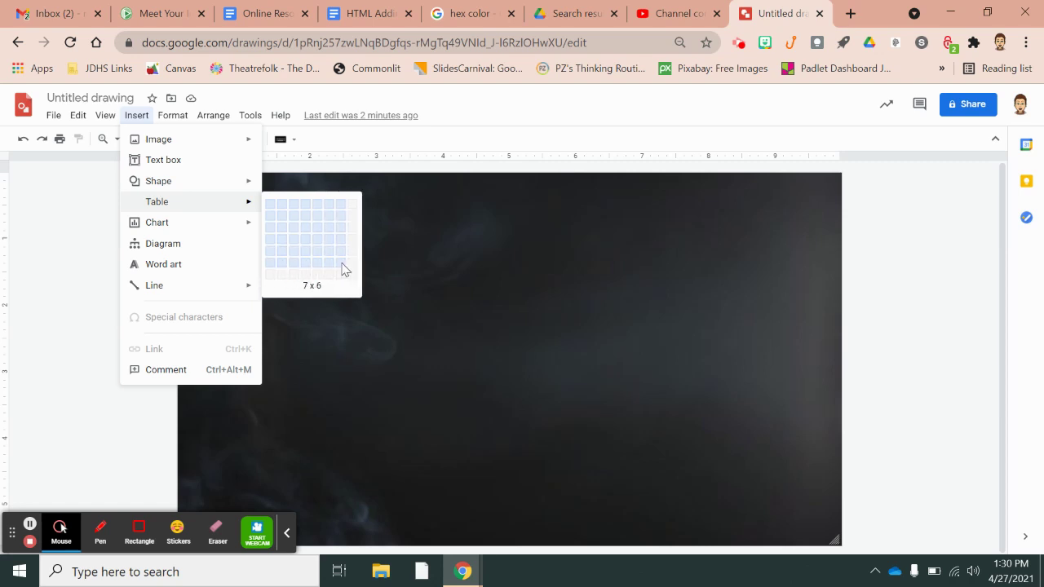
Insert a 7×6 table, stretch it over nearly the whole smoky photo, and select all cells
left_click(342, 268)
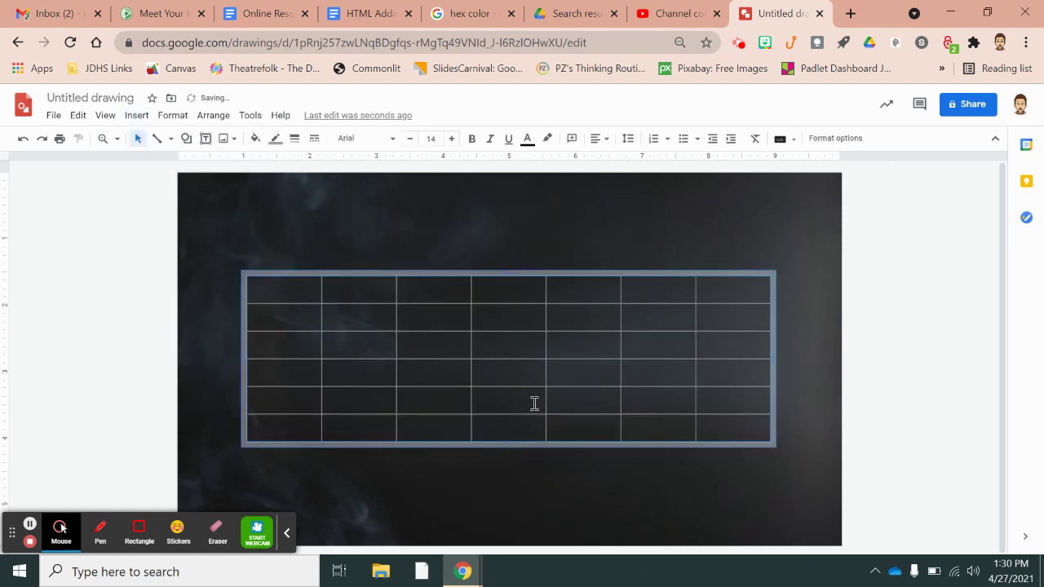
left_click(243, 272)
left_click_drag(243, 272, 175, 181)
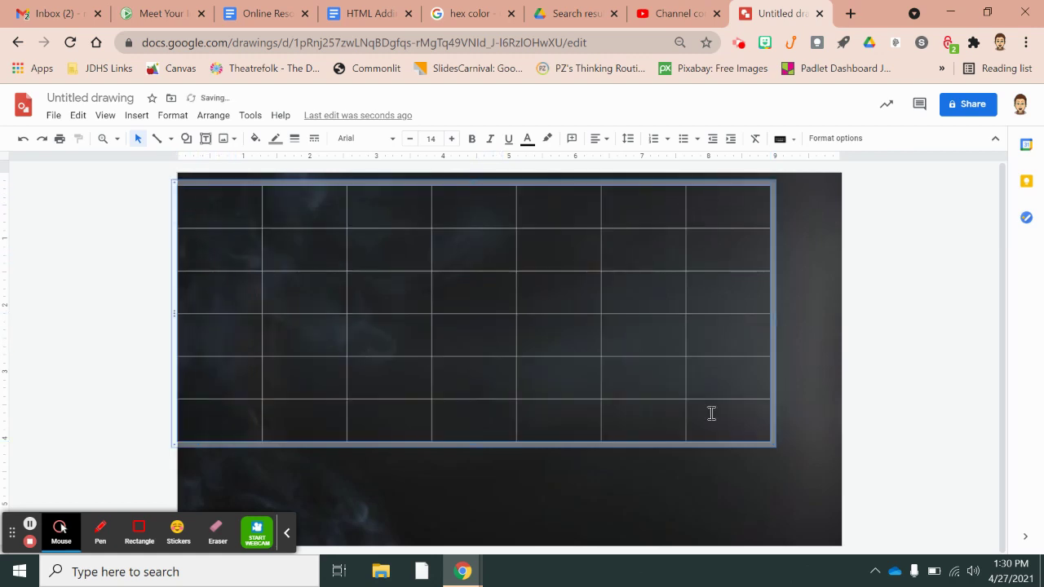
left_click_drag(772, 442, 837, 490)
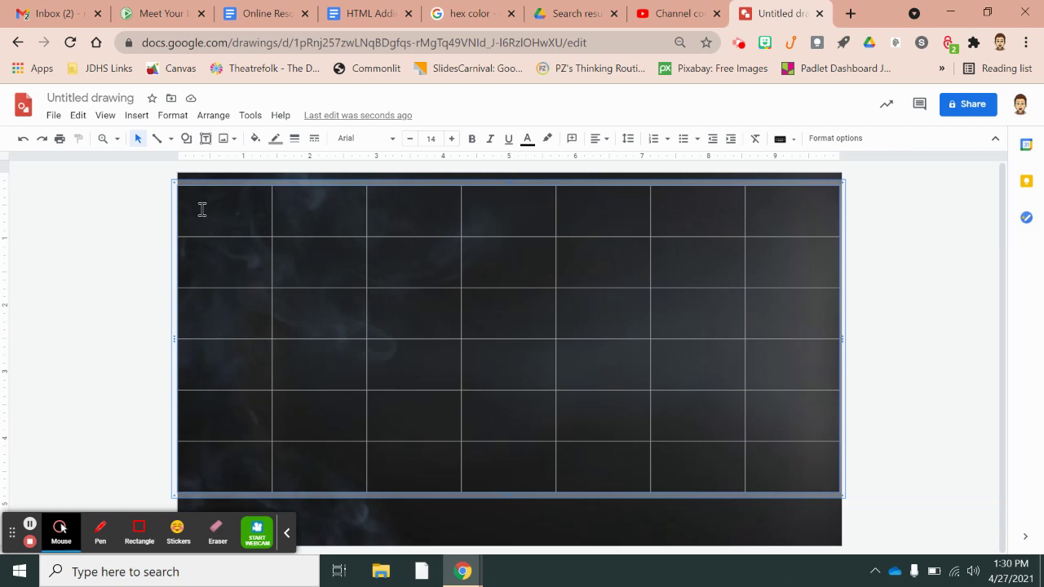
left_click_drag(204, 211, 777, 466)
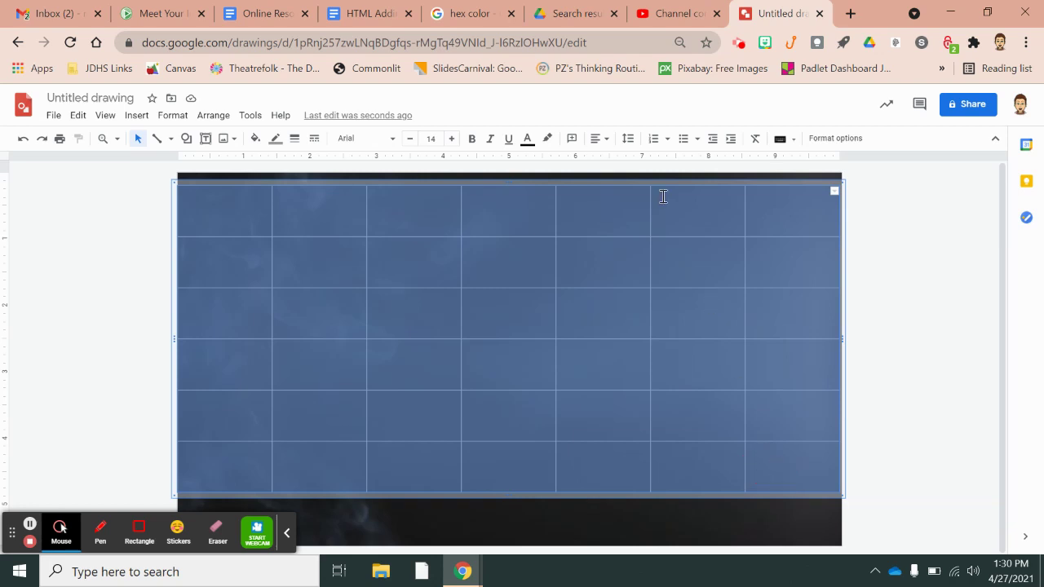
Centre the table text horizontally and make the text colour white
left_click(607, 140)
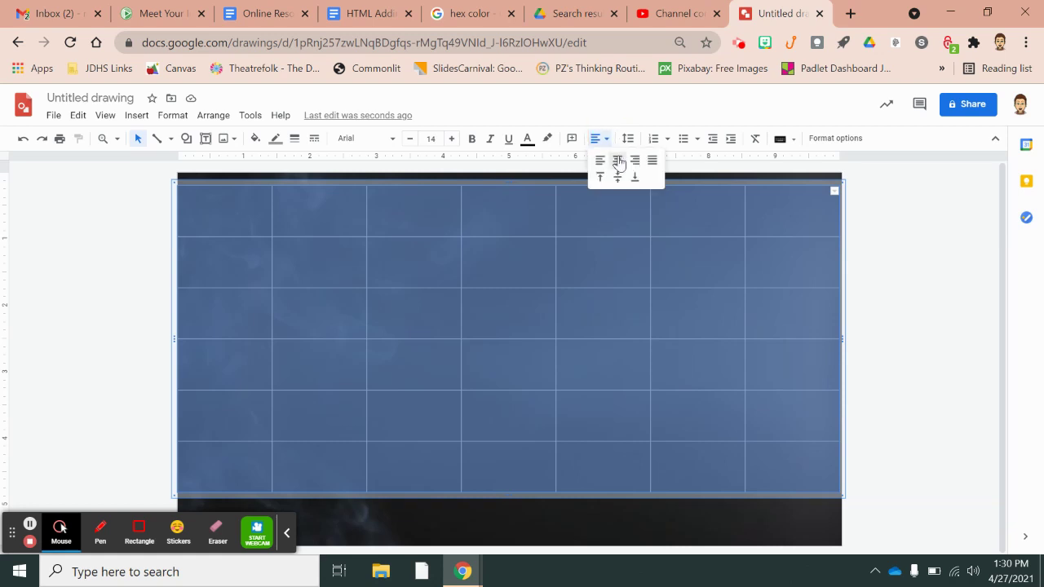
left_click(617, 160)
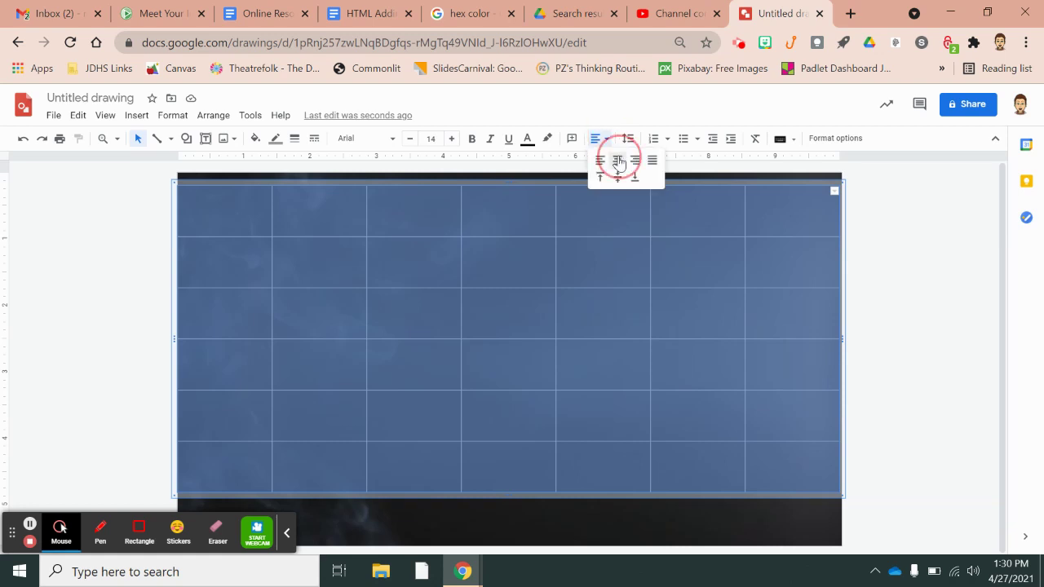
left_click(527, 140)
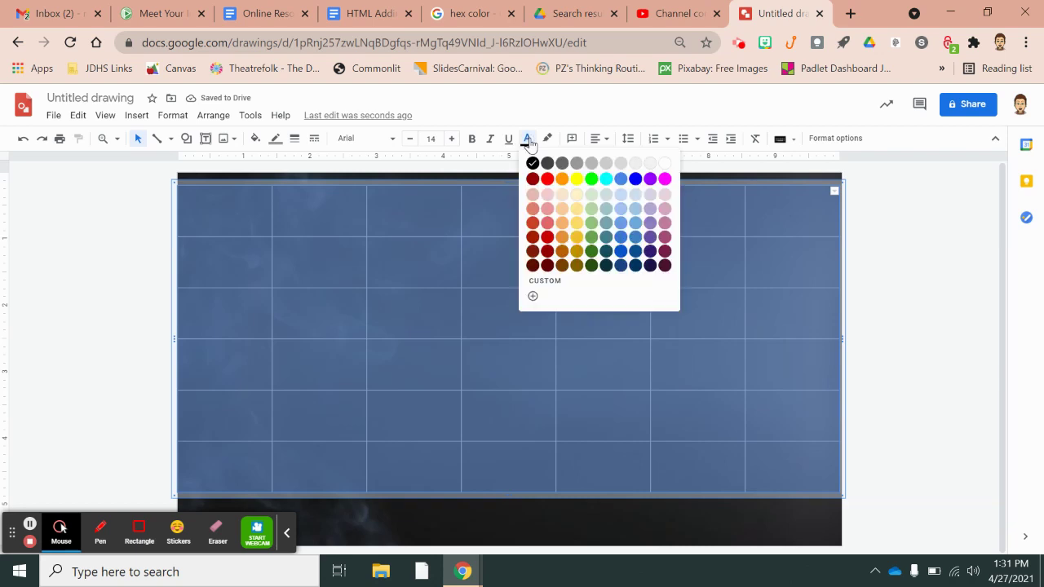
left_click(666, 168)
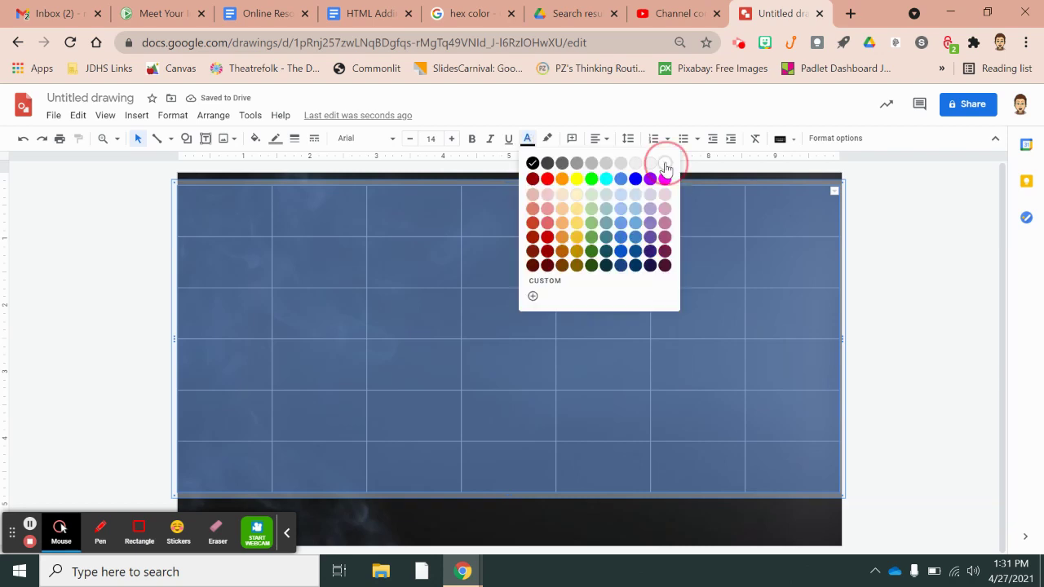
Select every cell and align their text to the middle vertically
left_click(221, 212)
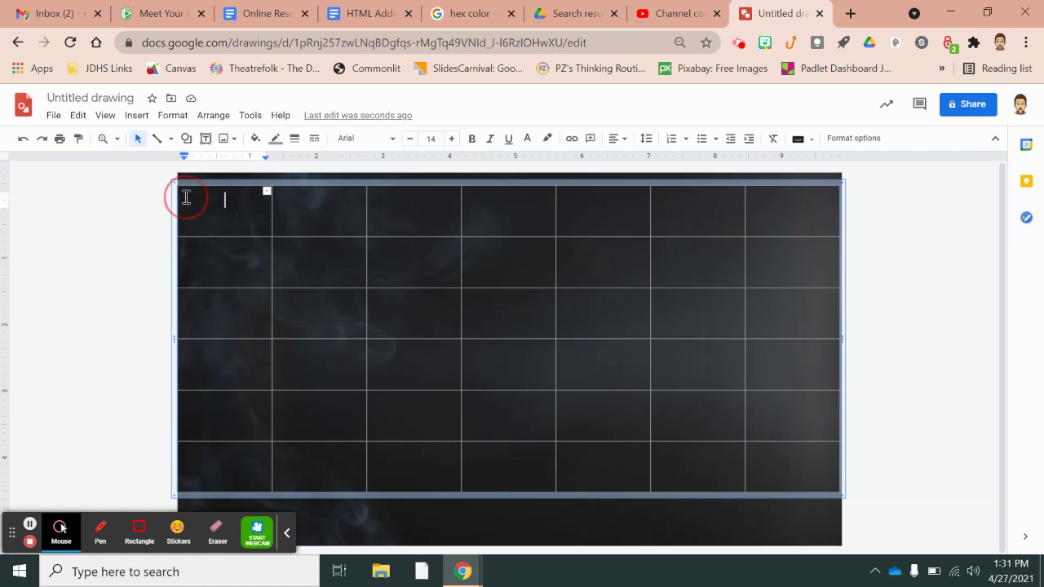
left_click_drag(186, 198, 361, 252)
left_click_drag(446, 284, 756, 465)
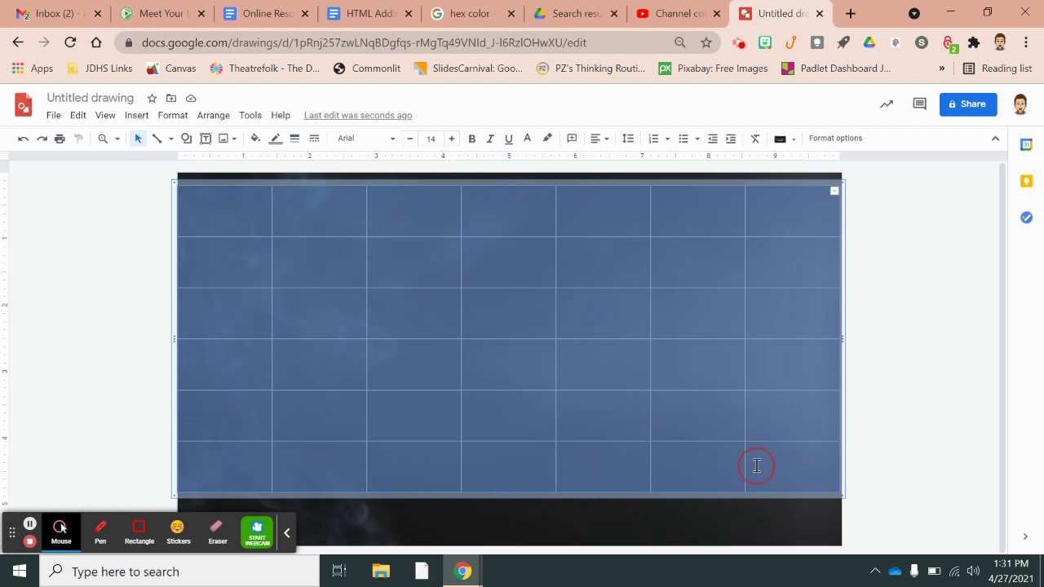
left_click(607, 145)
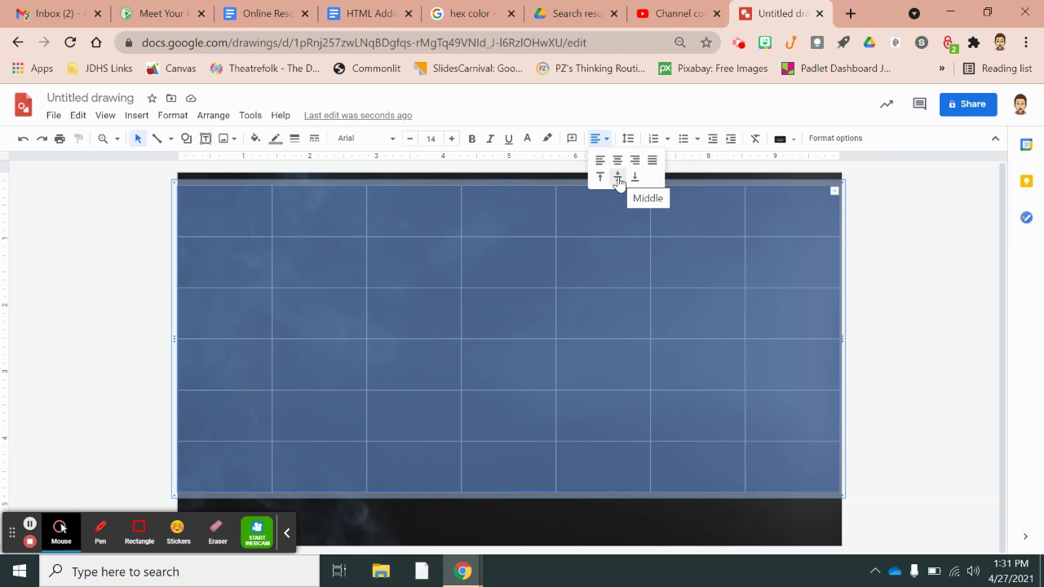
left_click(617, 178)
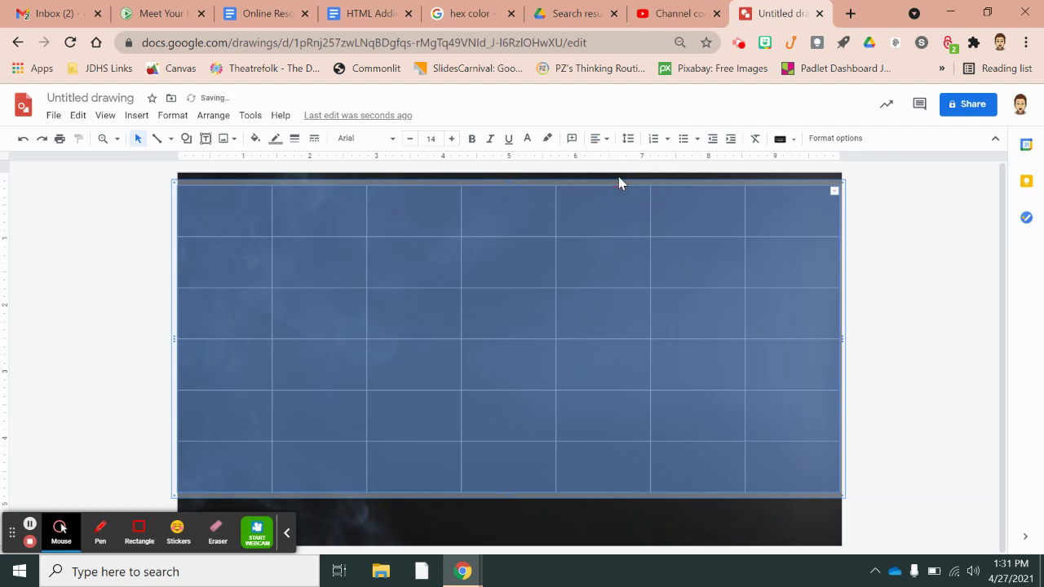
left_click(229, 210)
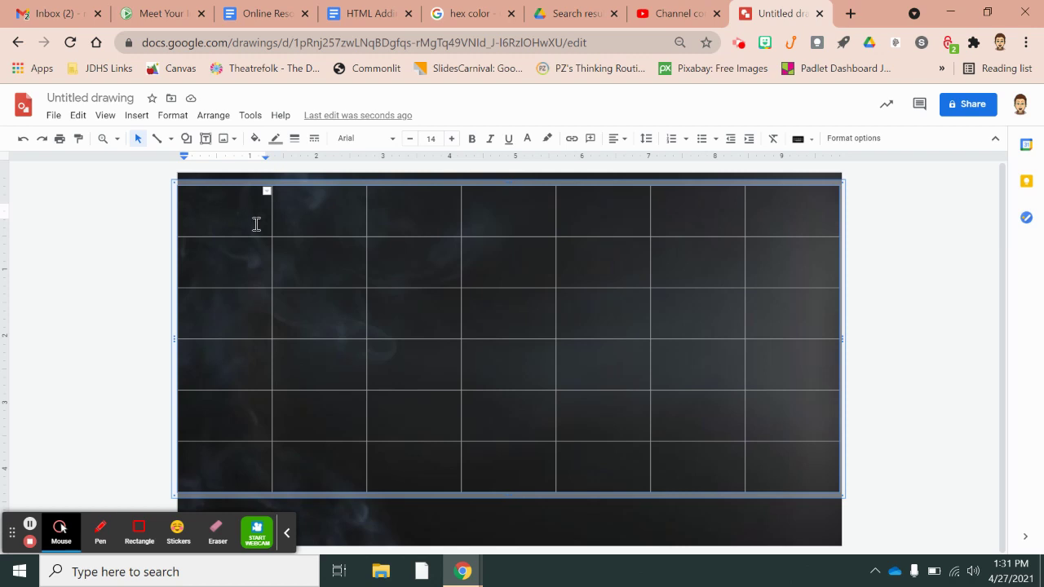
Type capital A and B into the first two cells of the top row
type("A")
left_click(322, 210)
type("b")
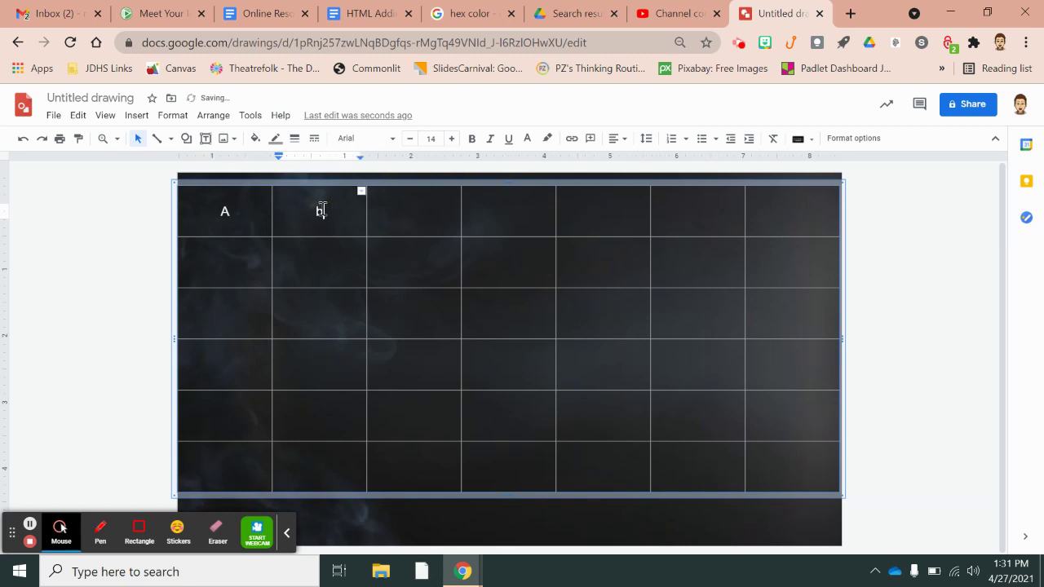
key("BackSpace")
type("B")
left_click(413, 211)
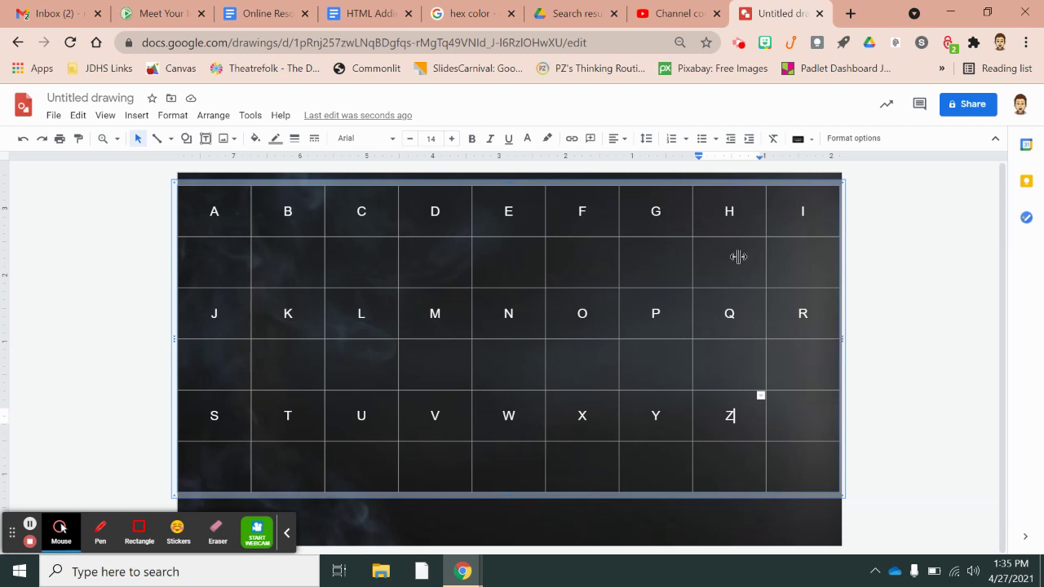
left_click(214, 259)
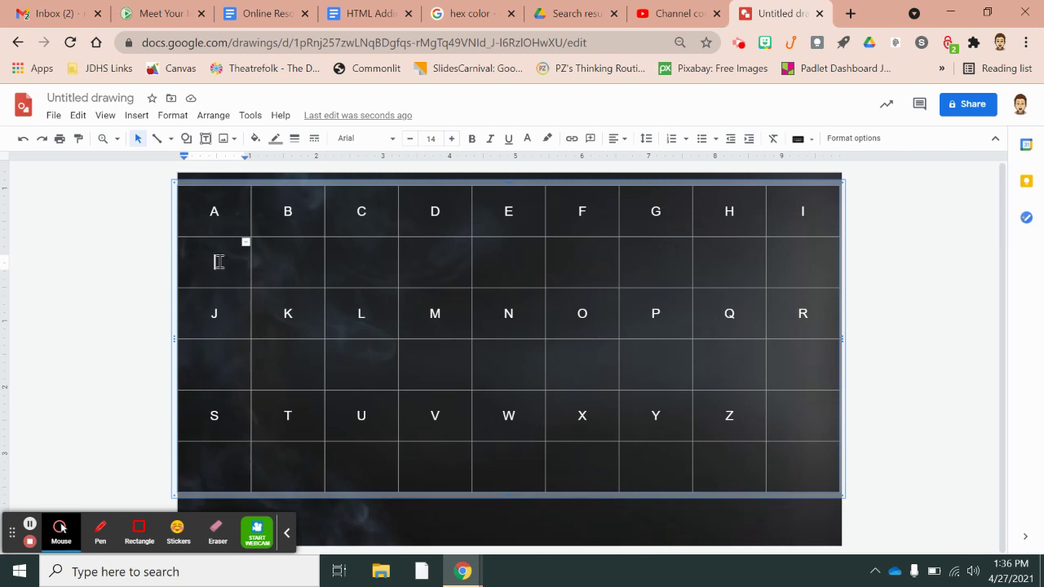
Place the caret in the cell below A and bring up Insert > Special characters
right_click(220, 261)
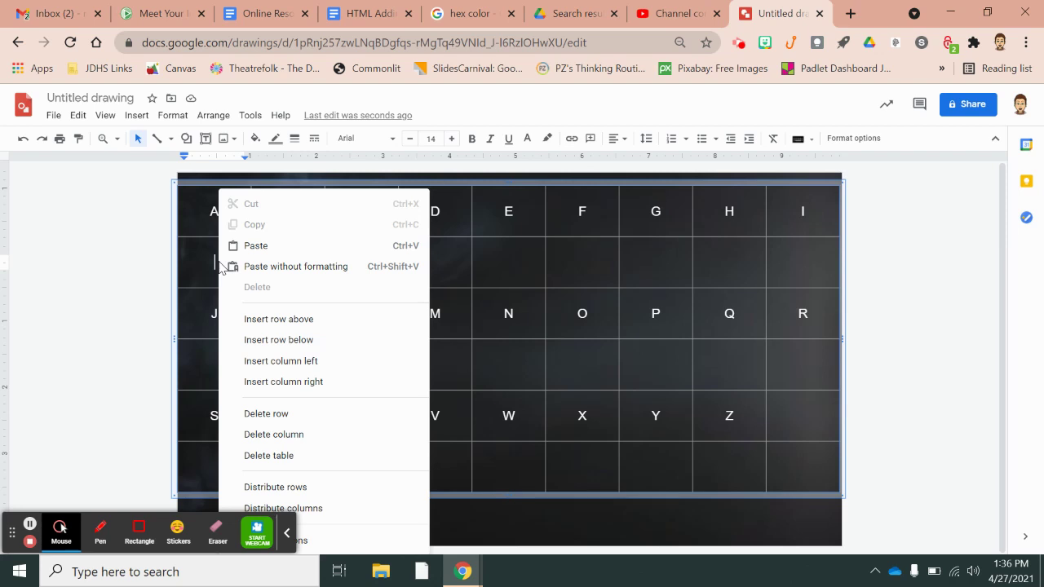
left_click(129, 272)
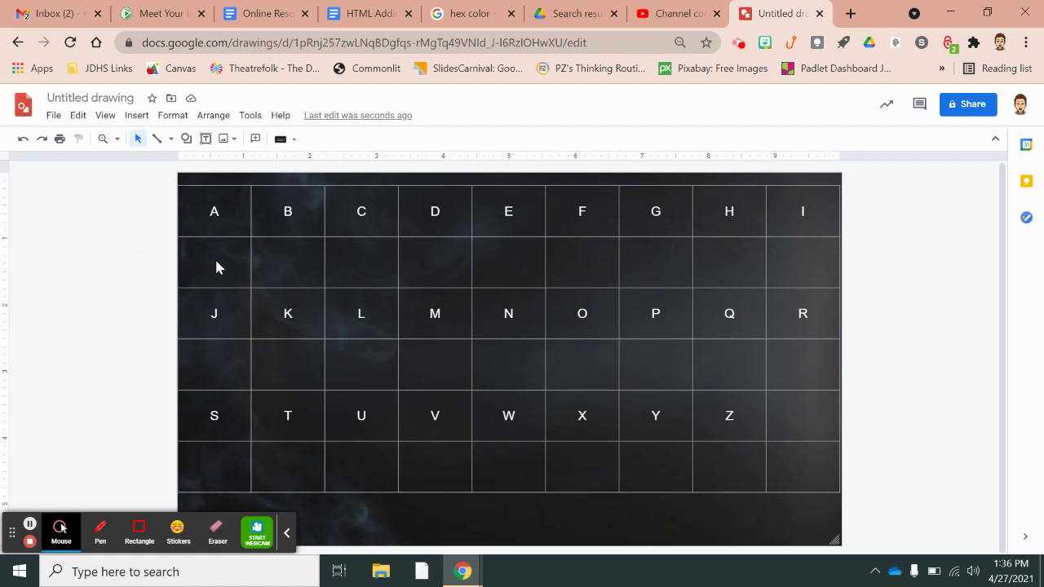
left_click(217, 266)
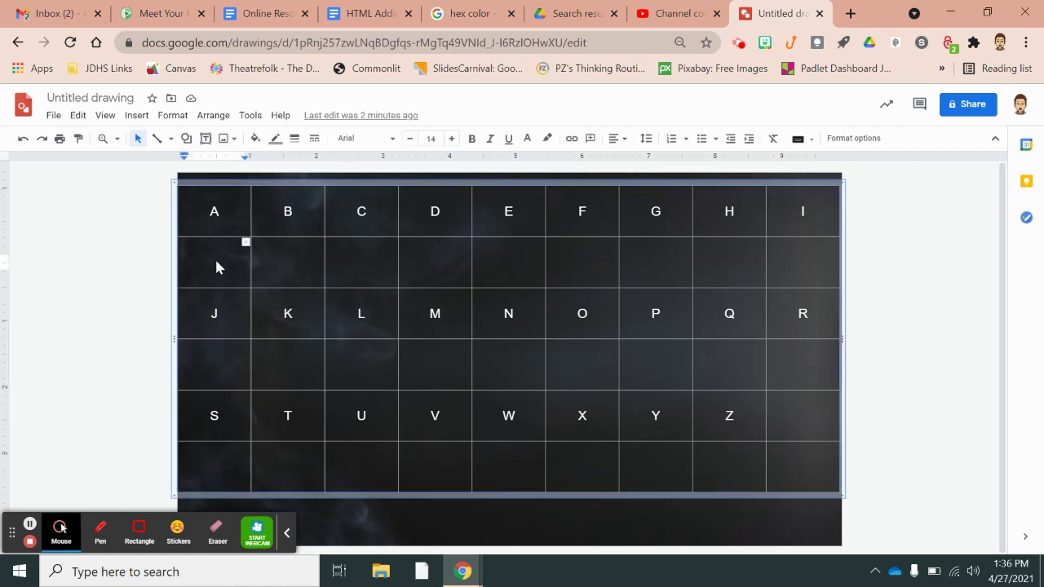
left_click(138, 117)
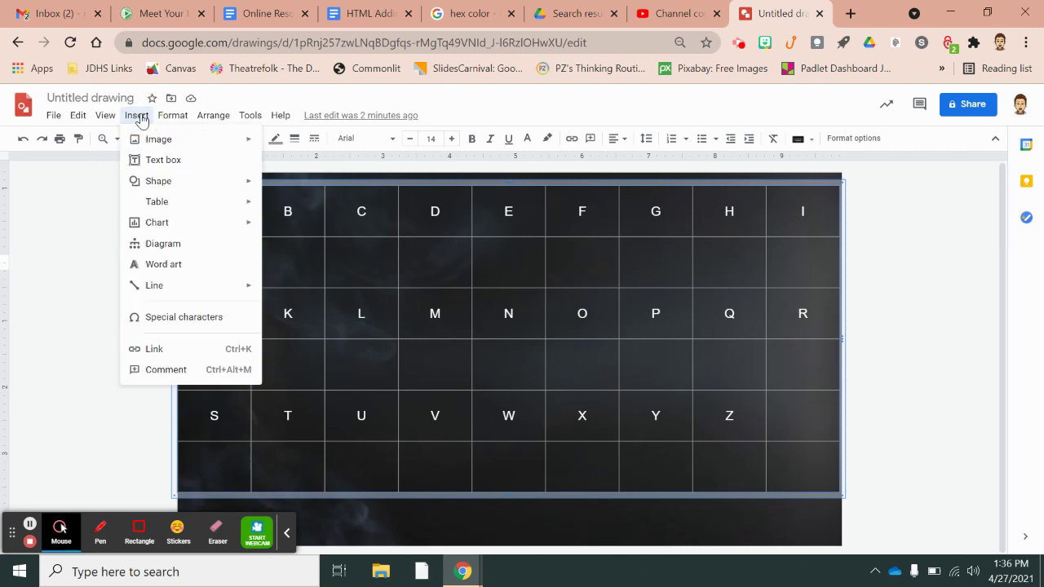
left_click(178, 320)
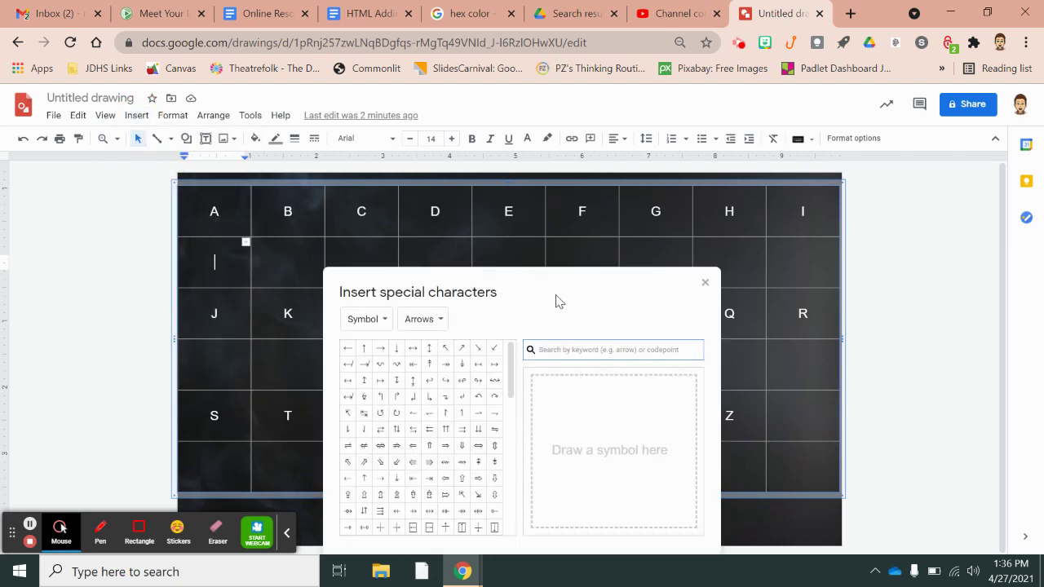
Move the picker up and browse the Emoticons, Game Pieces and Braille symbol categories
left_click_drag(556, 301, 549, 159)
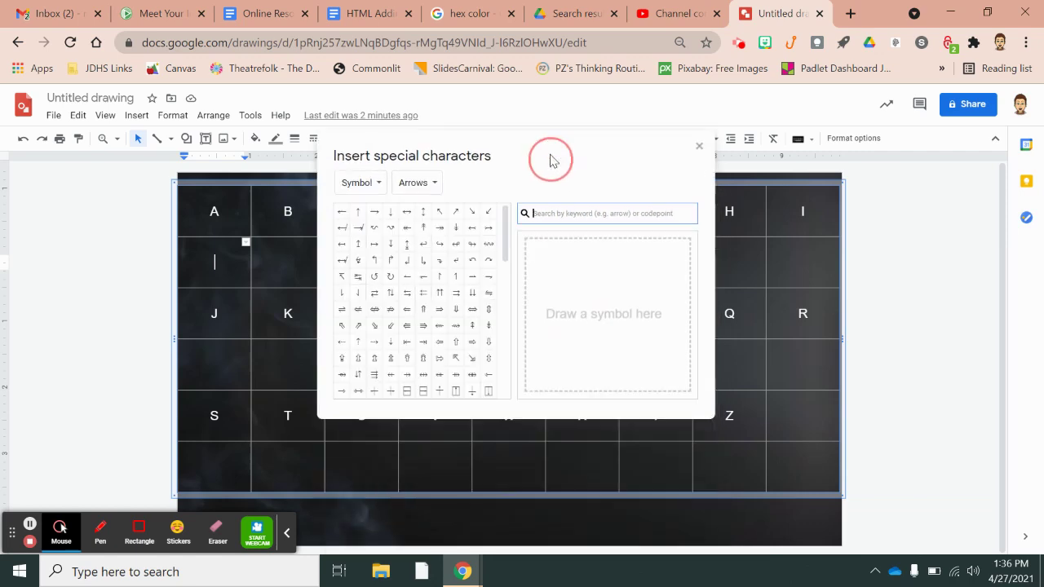
left_click(436, 178)
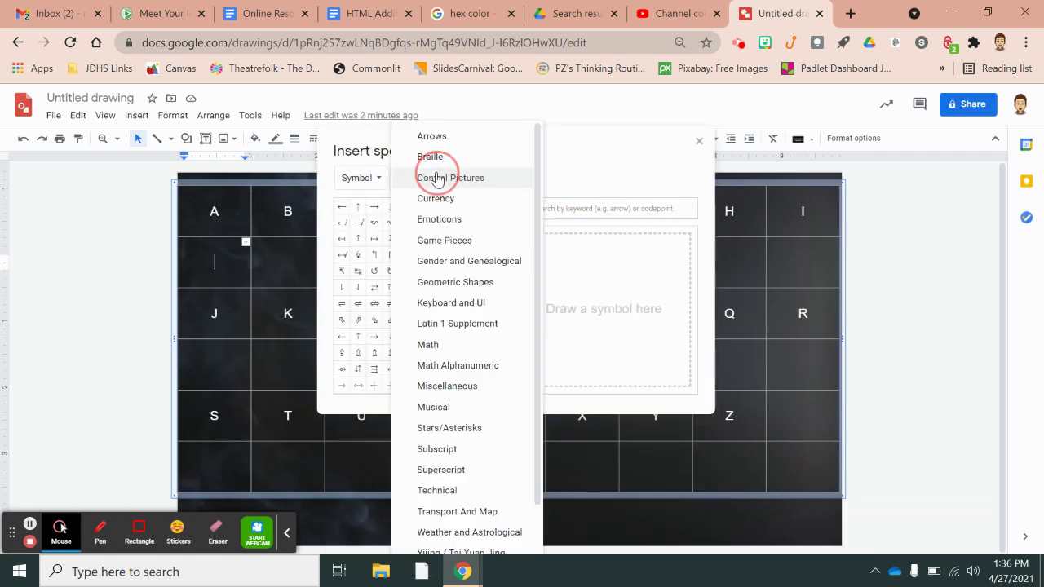
left_click(440, 220)
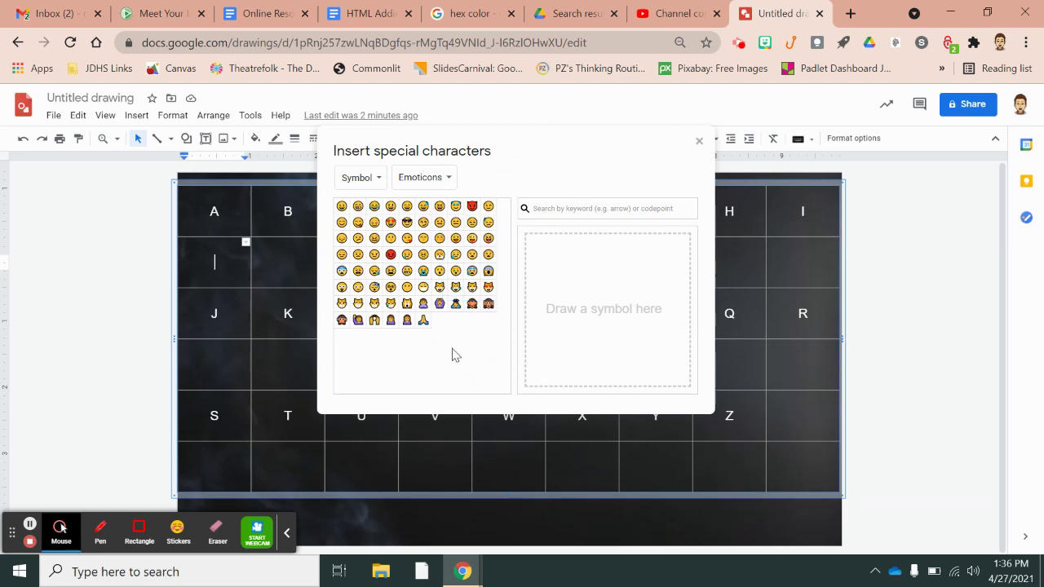
left_click(450, 180)
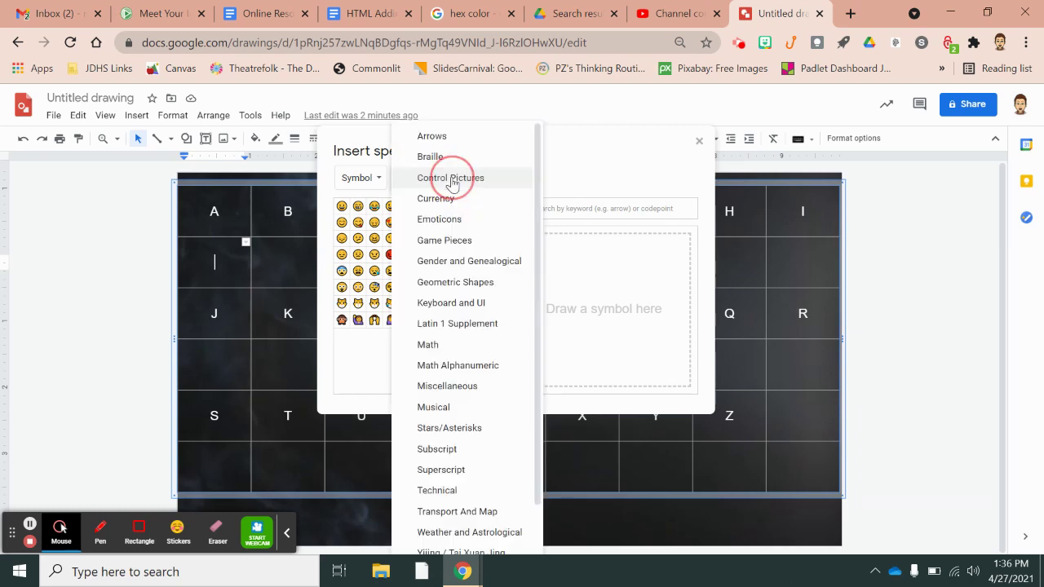
left_click(453, 240)
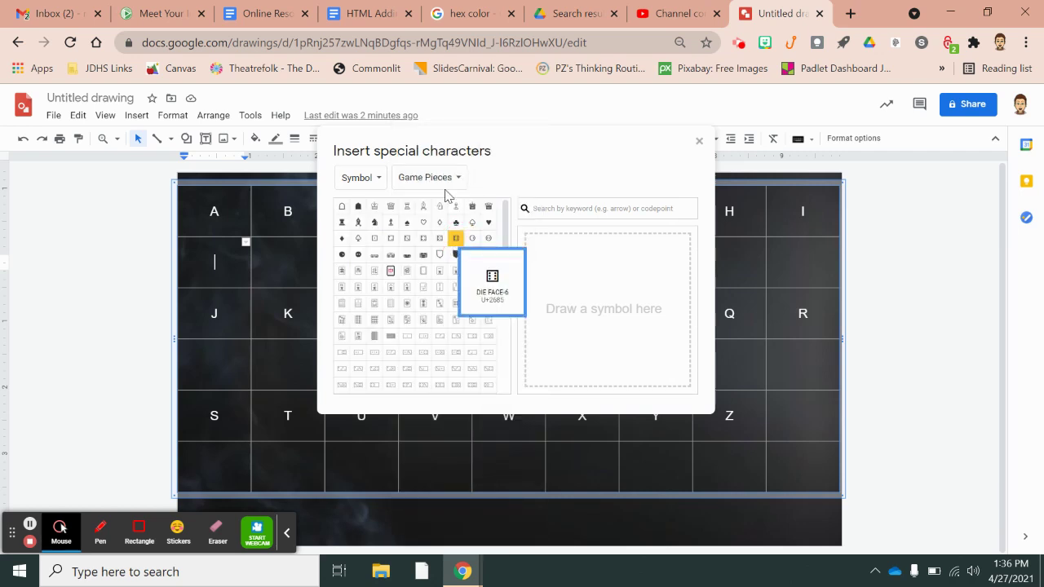
left_click(459, 184)
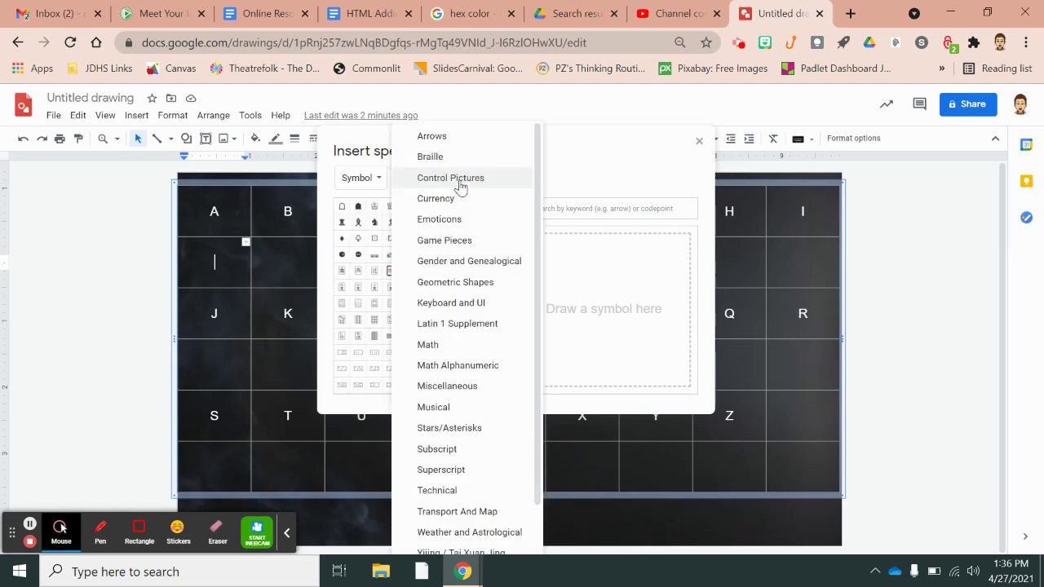
left_click(434, 156)
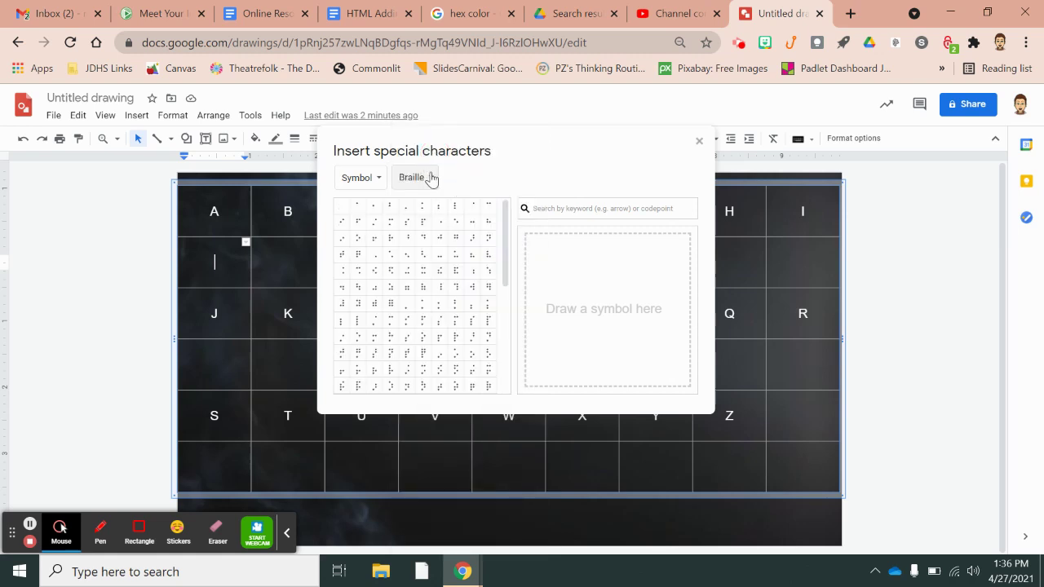
Browse Historic, Latin 1 Supplement and Geometric Shapes, then settle on the Currency category
left_click(432, 178)
scroll(467, 408, "down", 1)
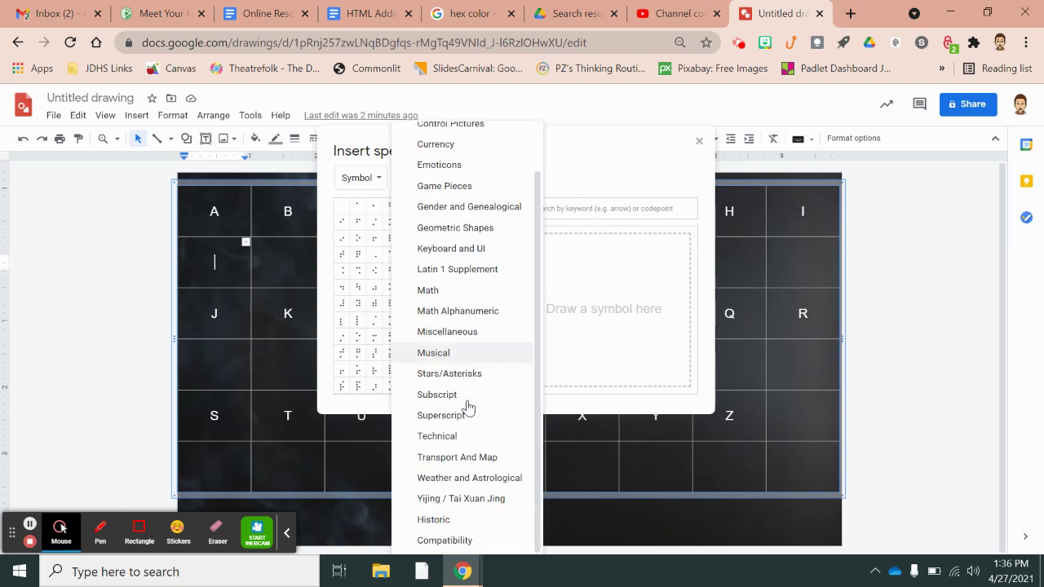
left_click(434, 520)
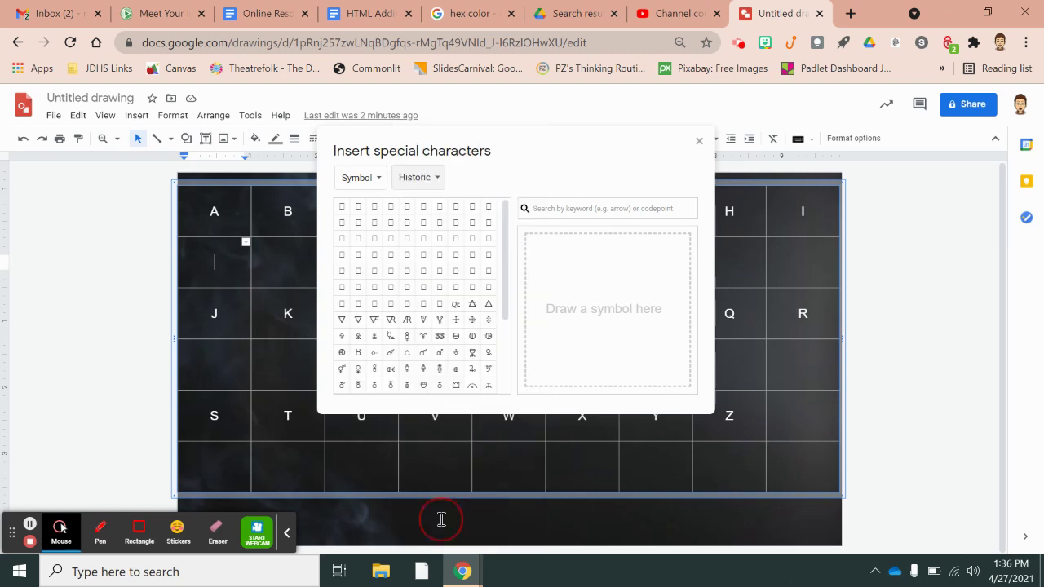
left_click(436, 177)
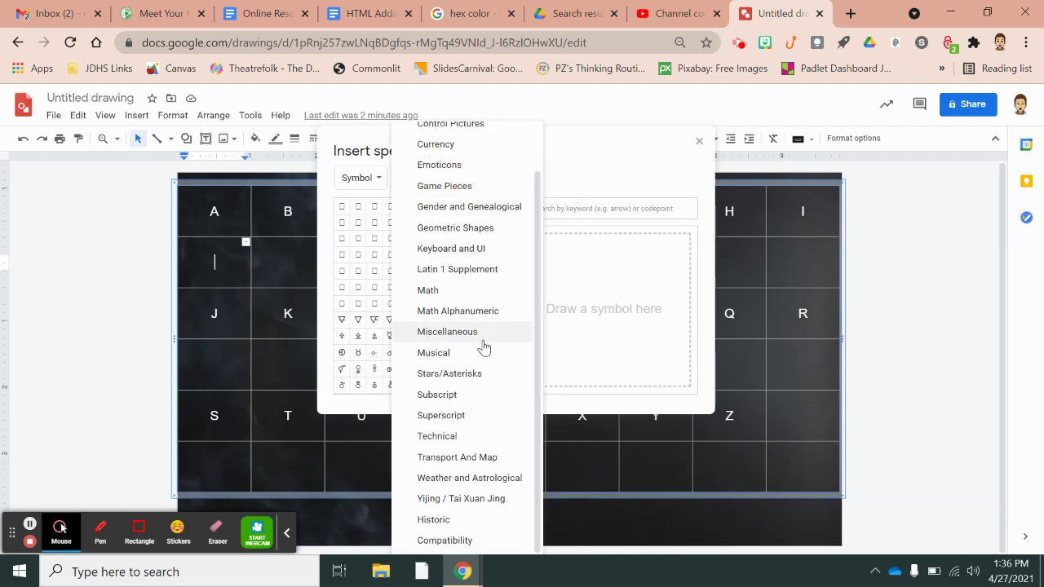
left_click(473, 269)
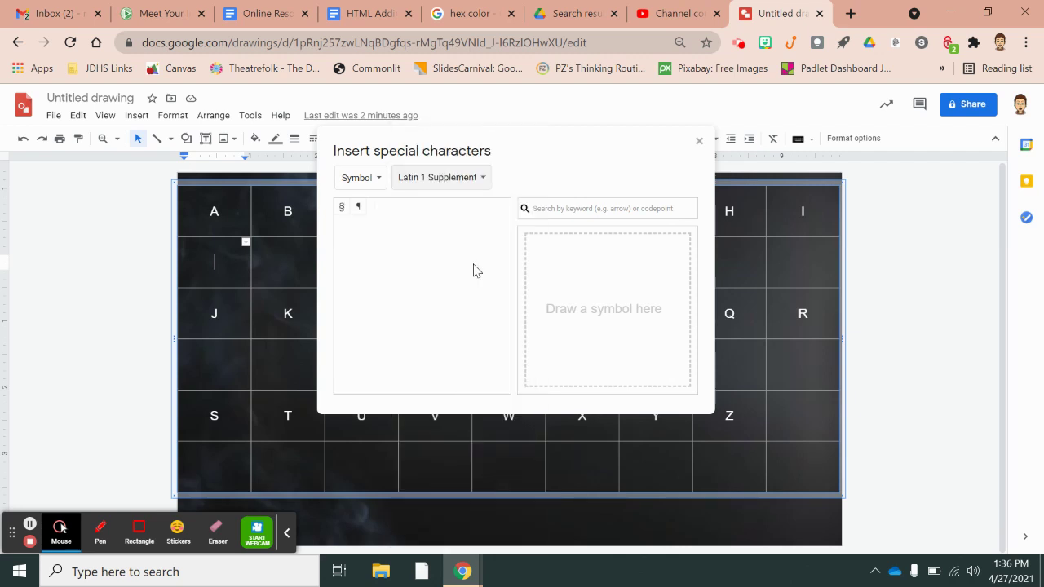
left_click(480, 179)
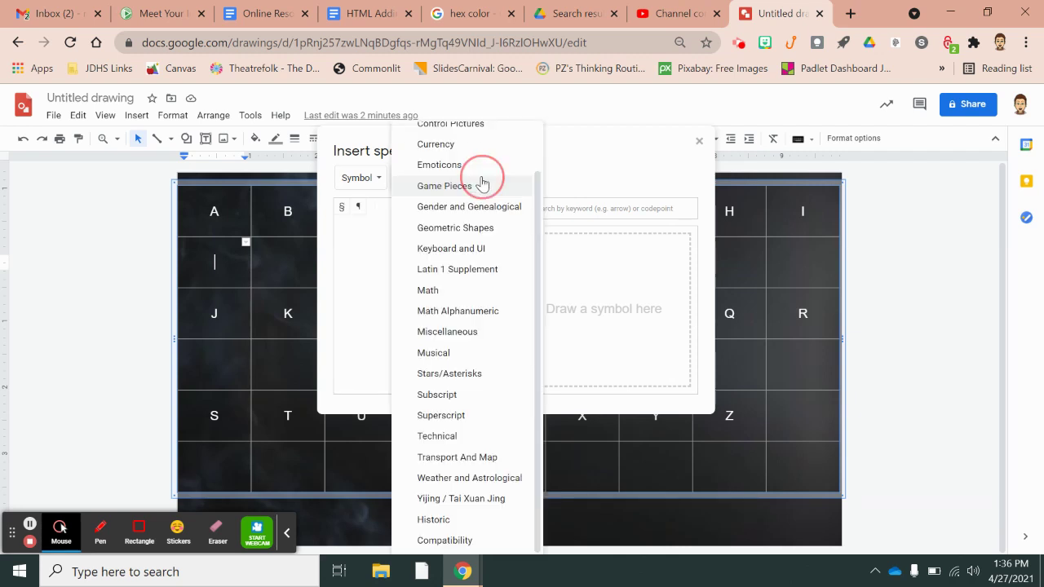
left_click(475, 229)
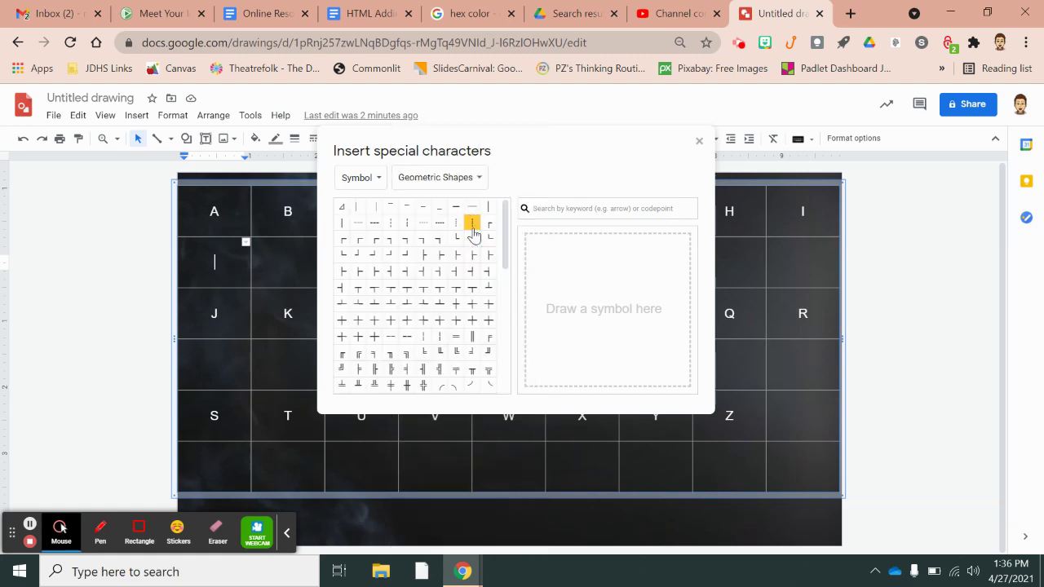
left_click(479, 178)
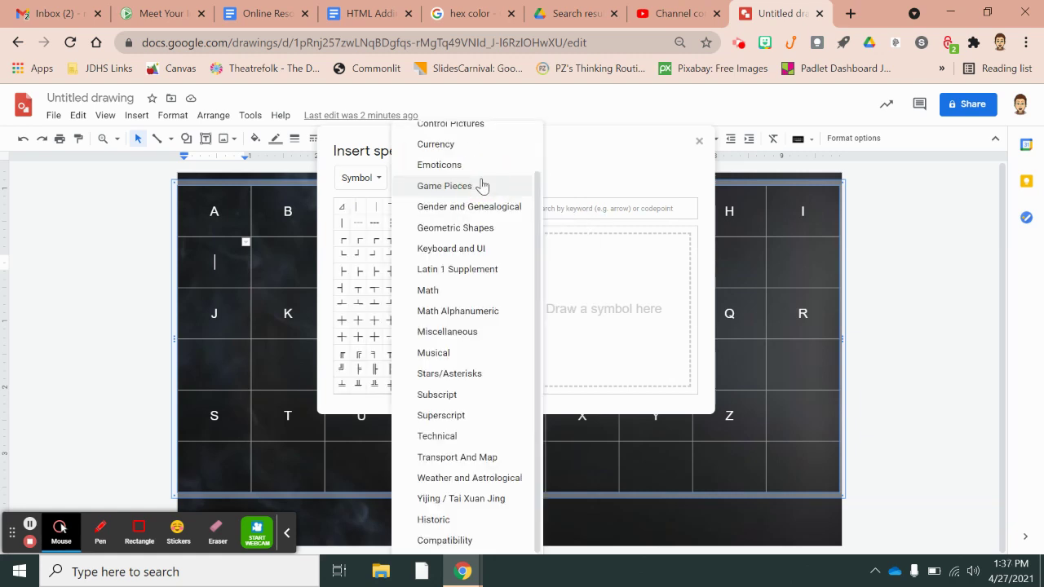
left_click(444, 146)
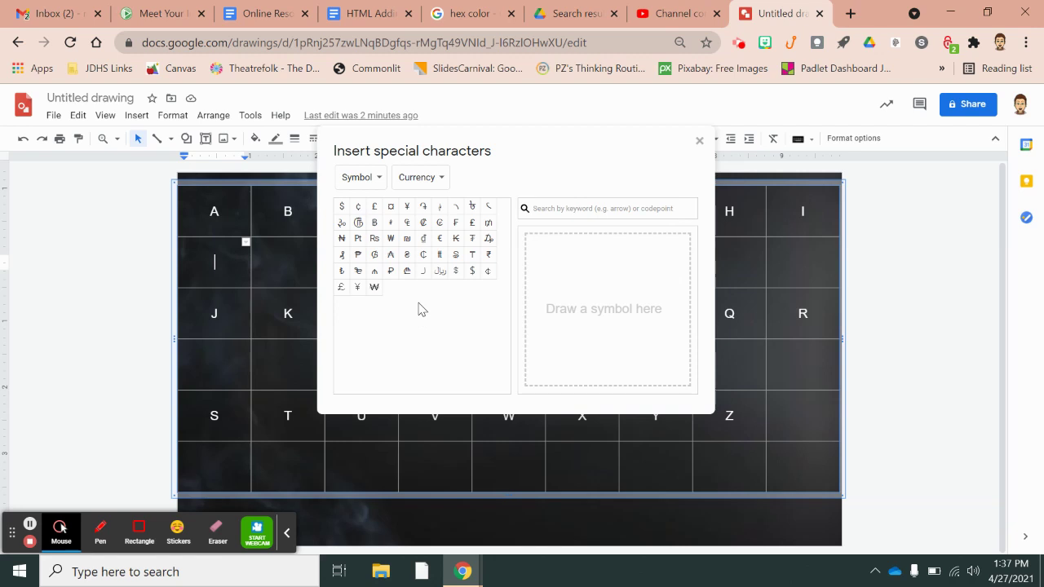
Fill the empty cells beneath A, B, J and K with ₦, ₪, ₭ and $ from the Currency grid
left_click(342, 238)
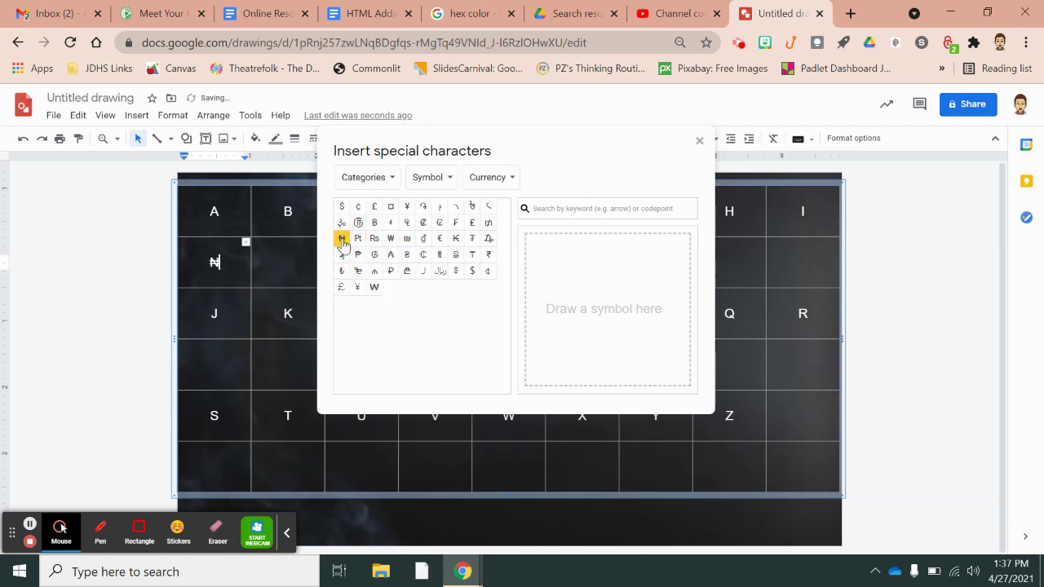
left_click(291, 262)
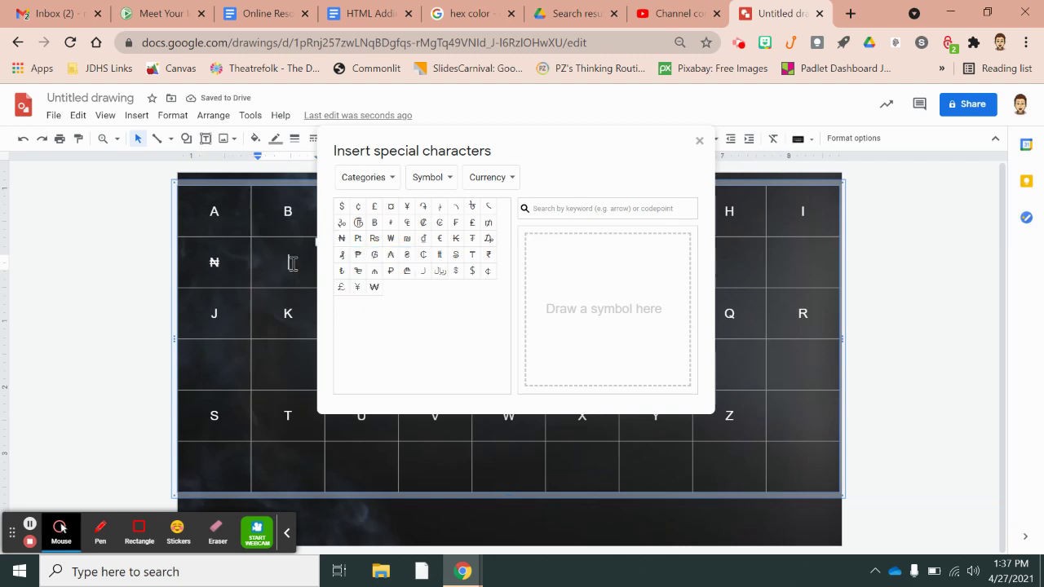
left_click(407, 239)
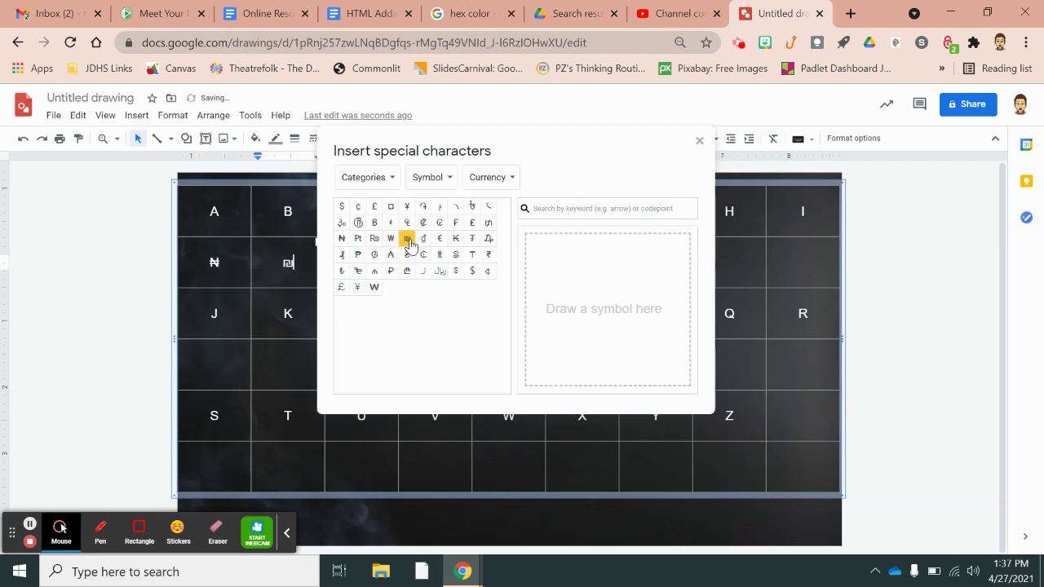
left_click(218, 367)
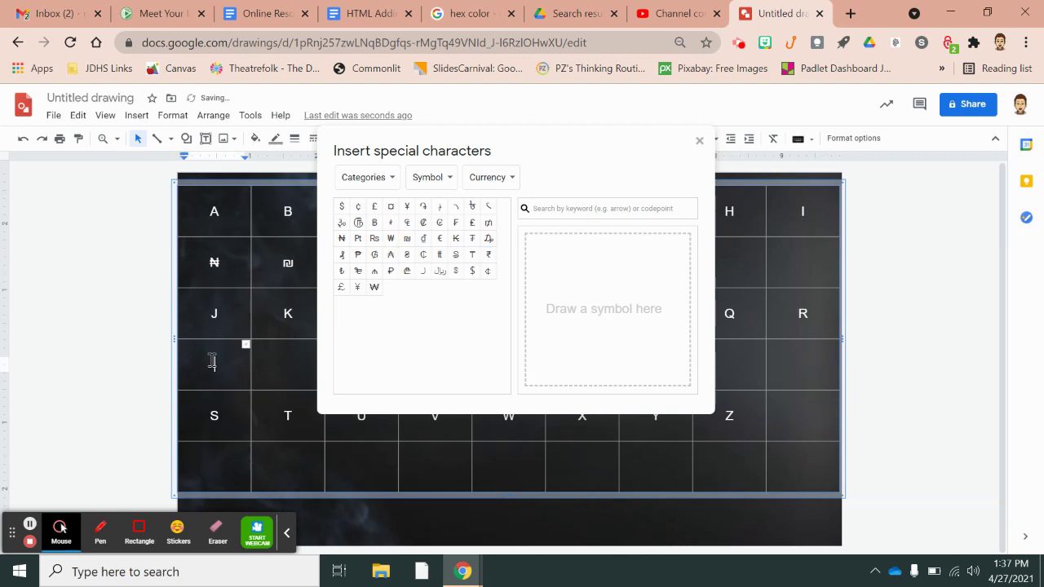
left_click(454, 238)
left_click(287, 366)
left_click(472, 271)
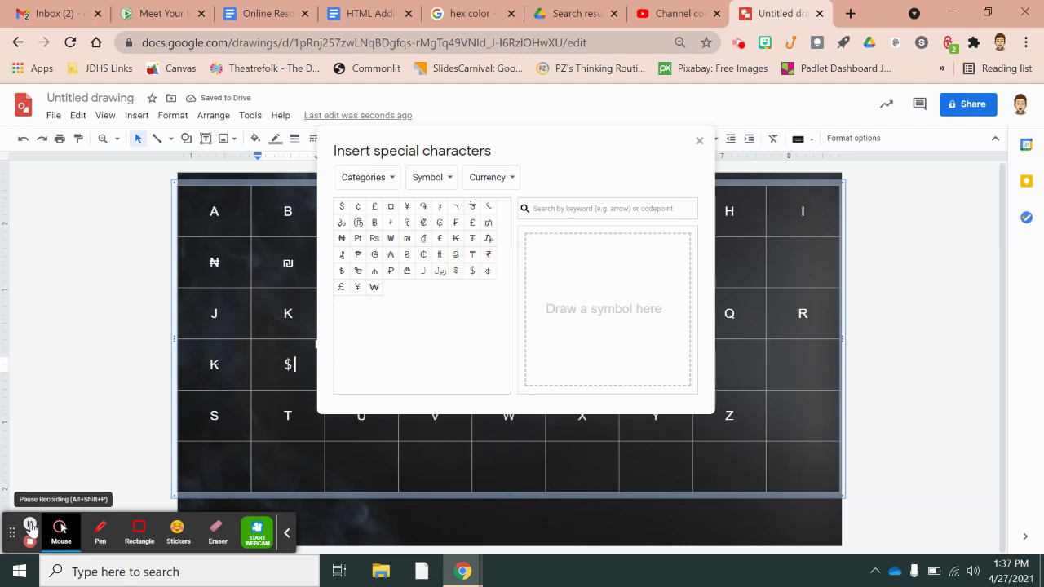
Close the special characters window and check the ₪ symbol under B
left_click(700, 141)
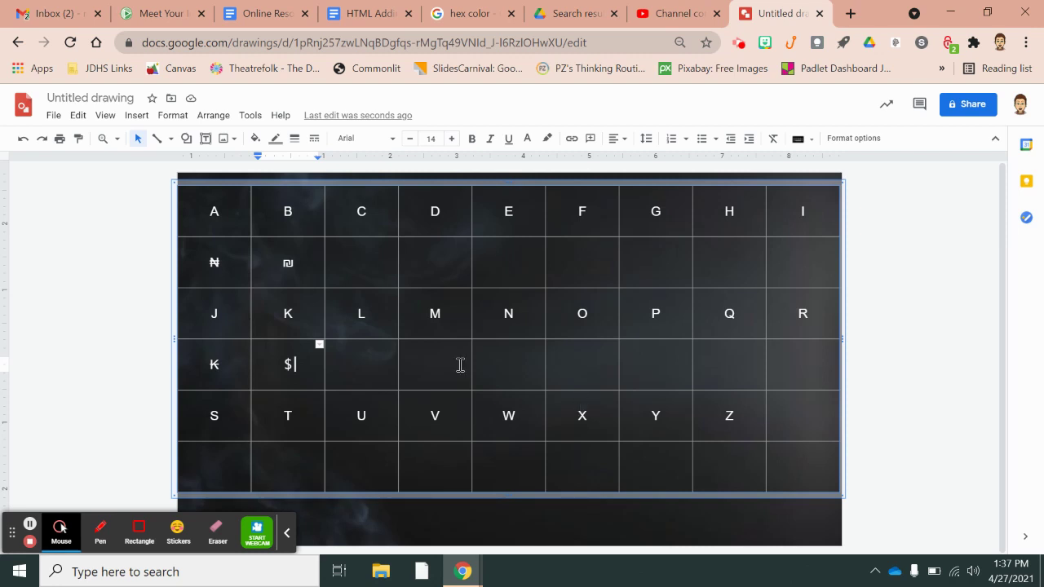
double_click(298, 261)
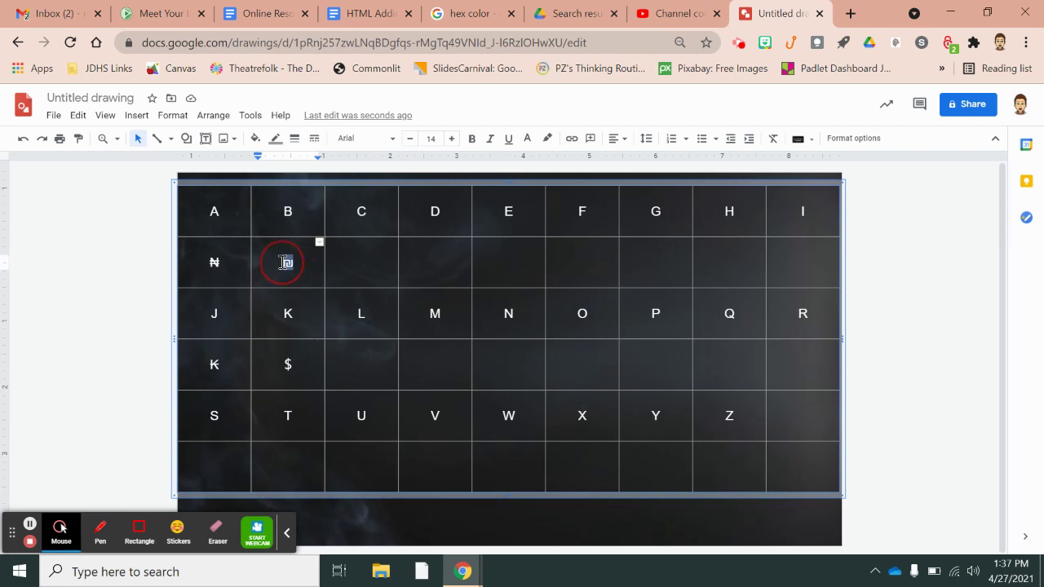
left_click(302, 262)
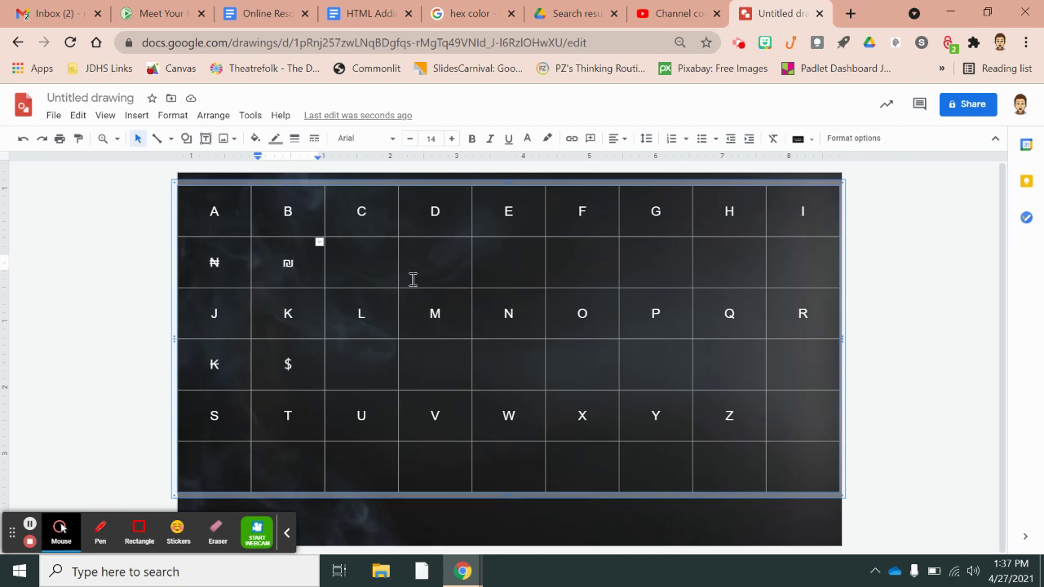
left_click(54, 117)
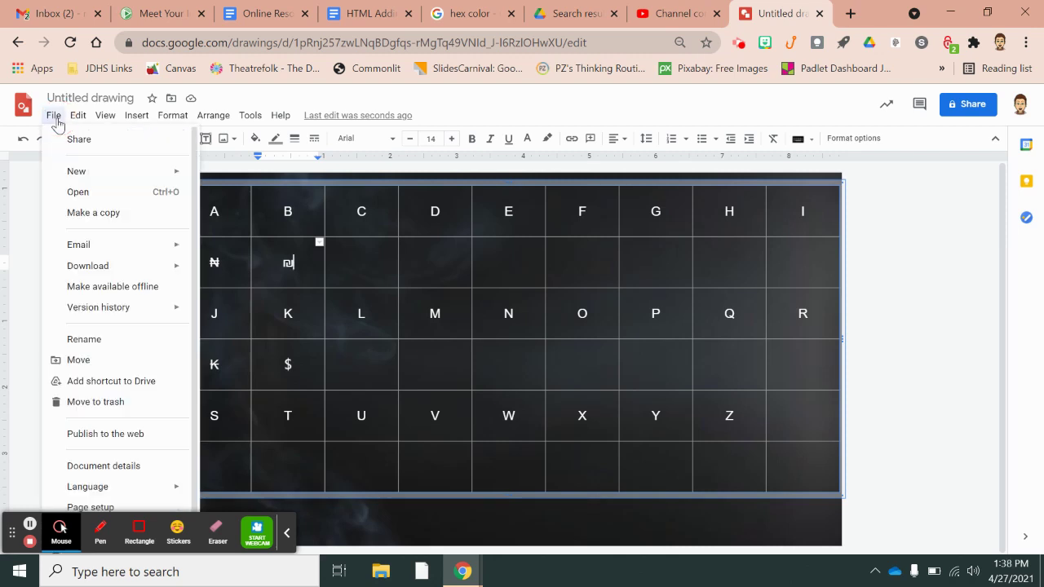
left_click(111, 269)
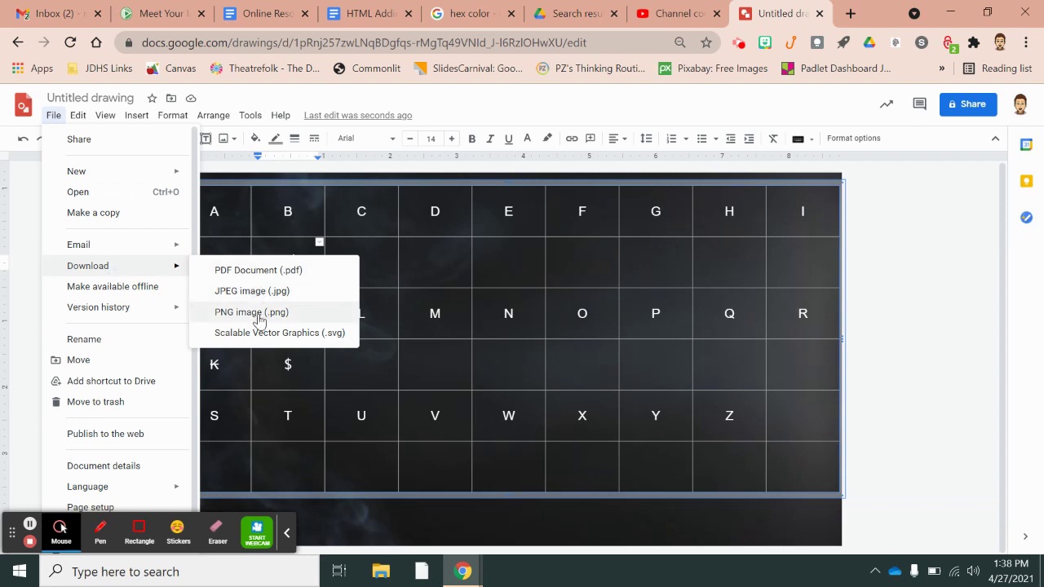
left_click(916, 347)
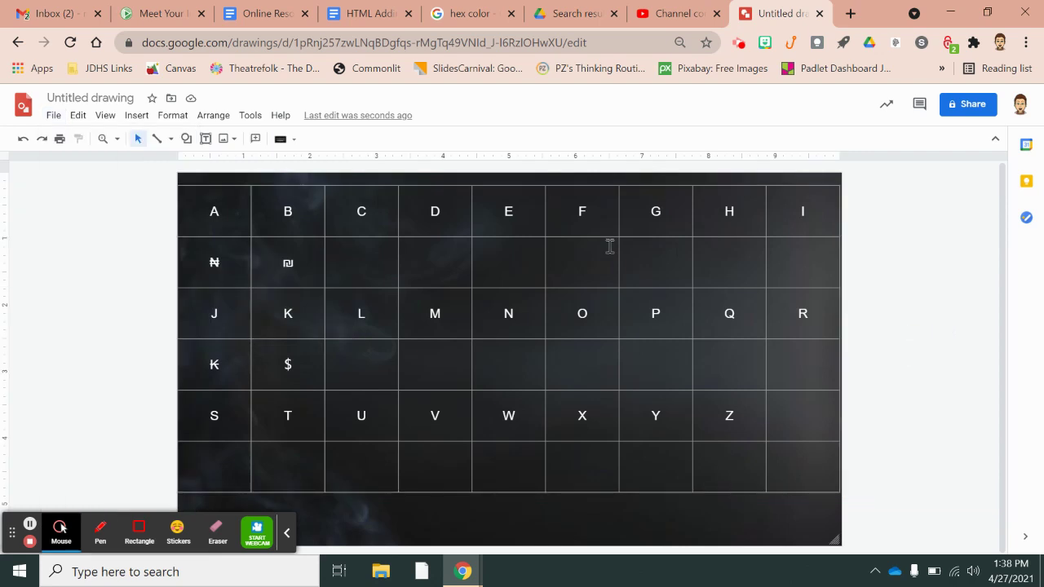
left_click(911, 328)
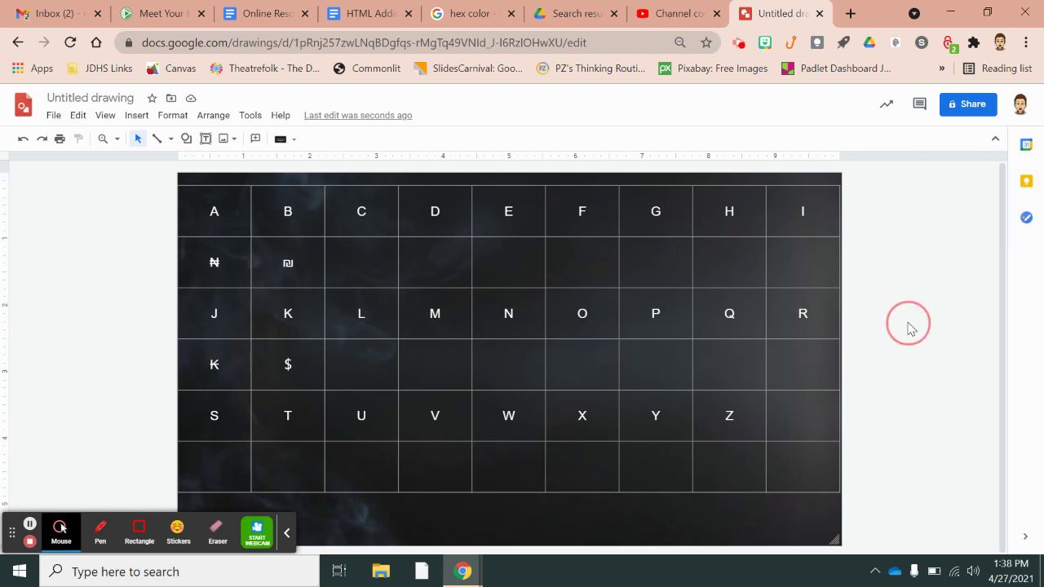